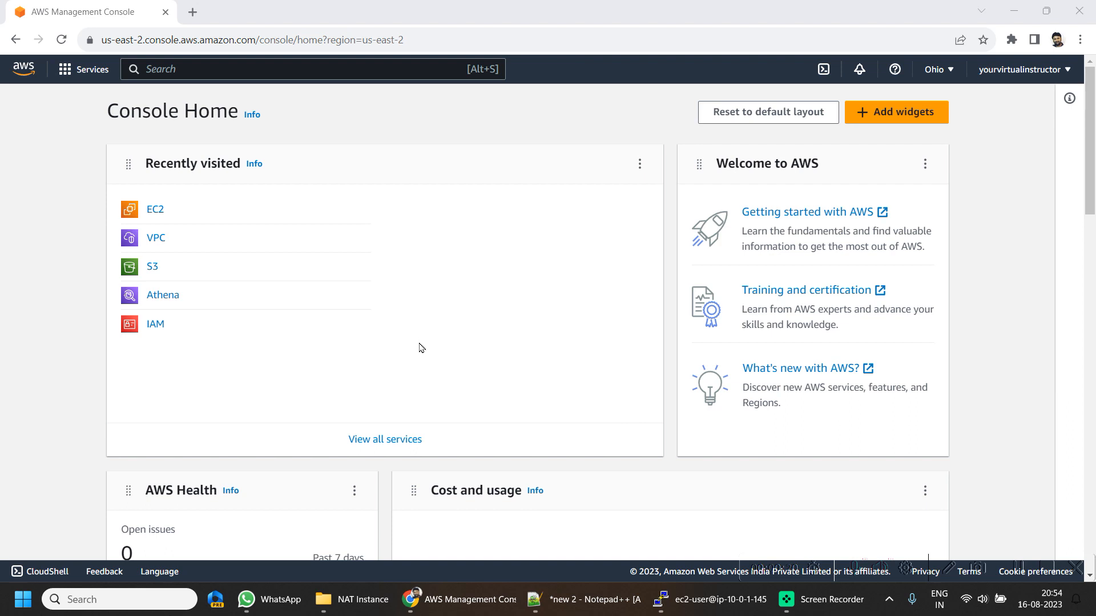
Open the VPC console in a new browser tab and review the lists of VPCs and subnets.
{"action": "right_click", "coordinate": [161, 240]}
{"action": "left_click", "coordinate": [197, 259]}
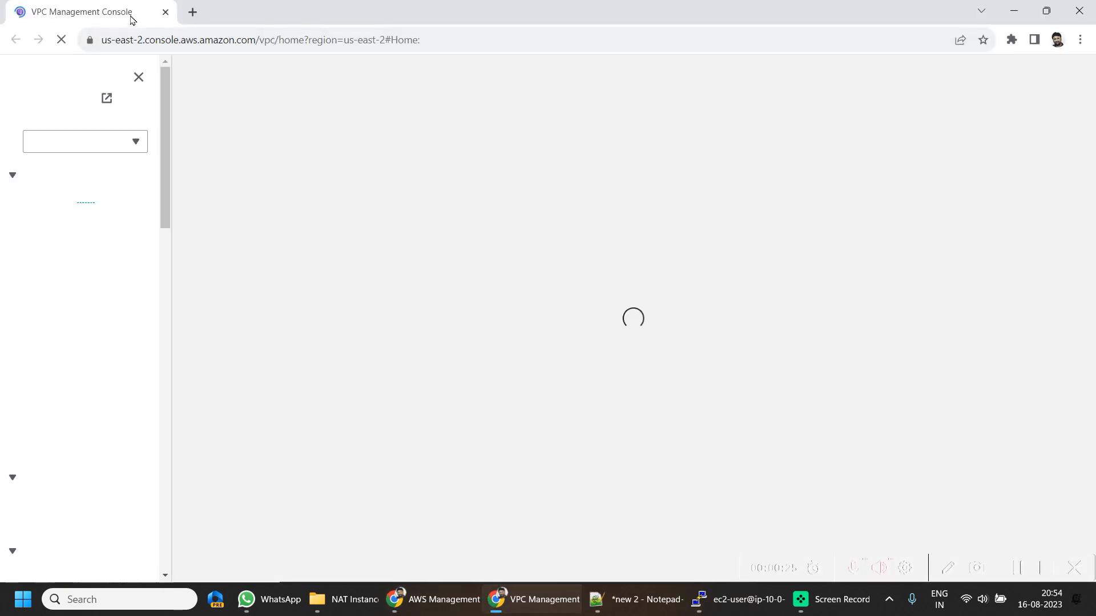
{"action": "left_click_drag", "start_coordinate": [131, 16], "coordinate": [242, 13]}
{"action": "left_click", "coordinate": [51, 225]}
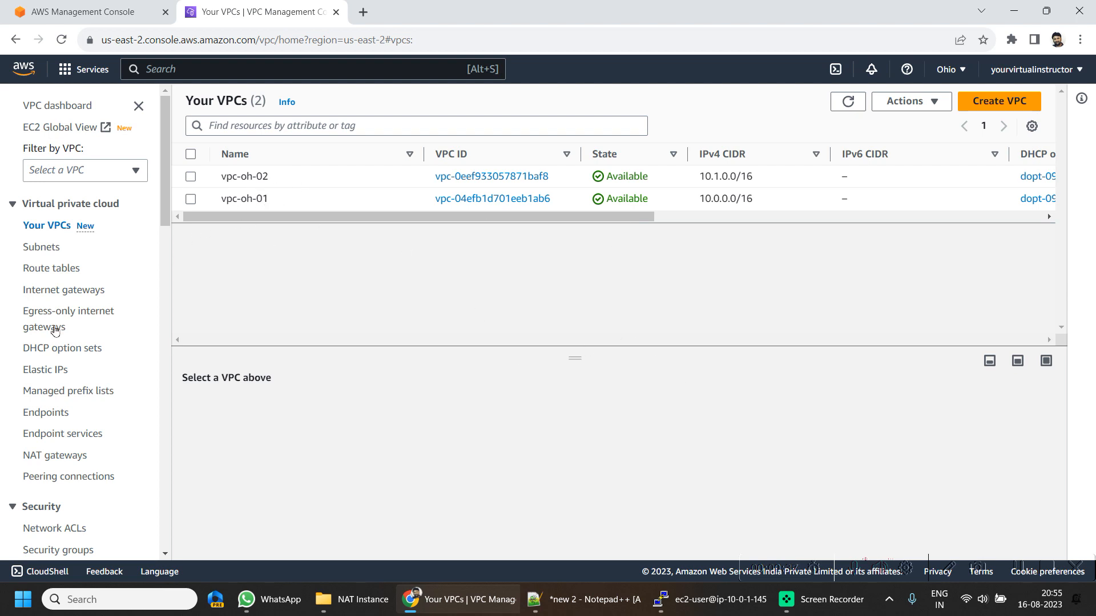
{"action": "left_click", "coordinate": [41, 247]}
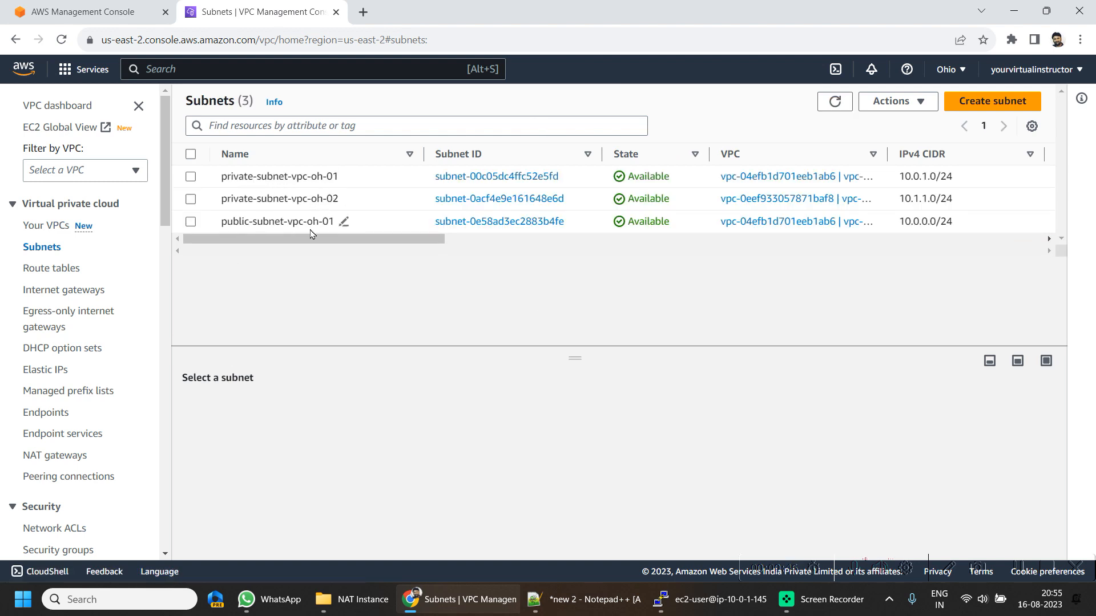
List the route tables and check which subnet is explicitly associated with public-route-table-vpc-oh-01.
{"action": "left_click", "coordinate": [51, 269]}
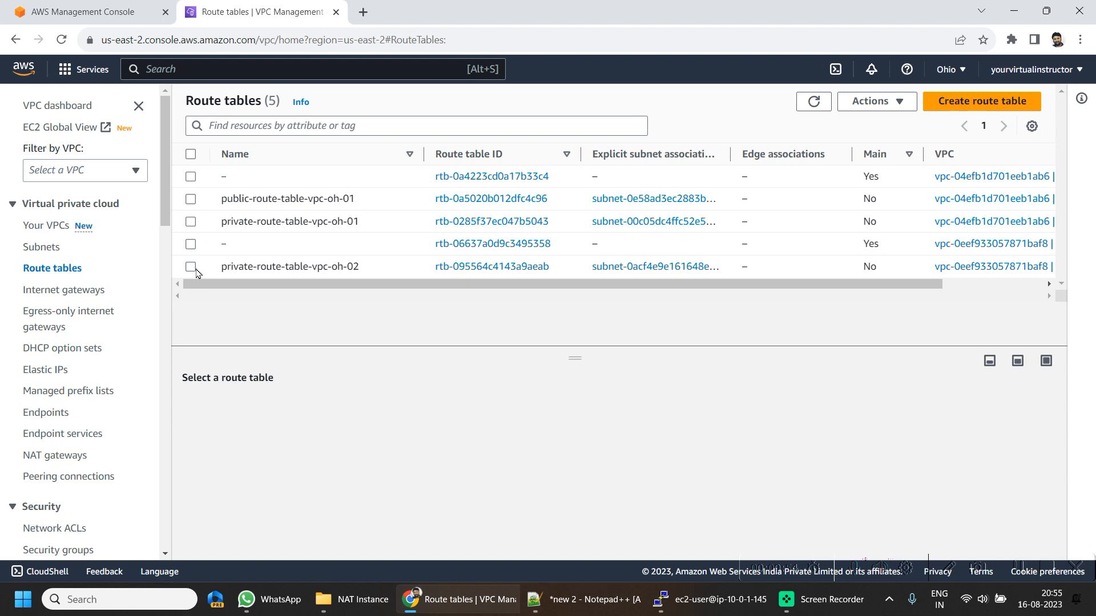
{"action": "left_click", "coordinate": [191, 199]}
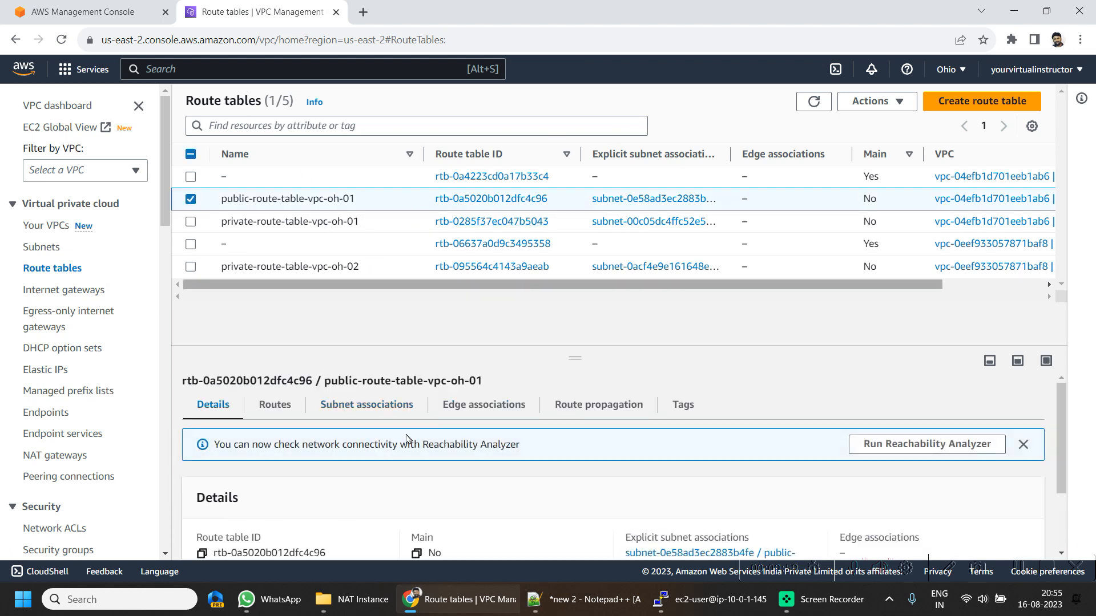
{"action": "scroll", "coordinate": [472, 520], "scroll_direction": "down", "scroll_amount": 2}
{"action": "left_click_drag", "start_coordinate": [244, 448], "coordinate": [288, 450]}
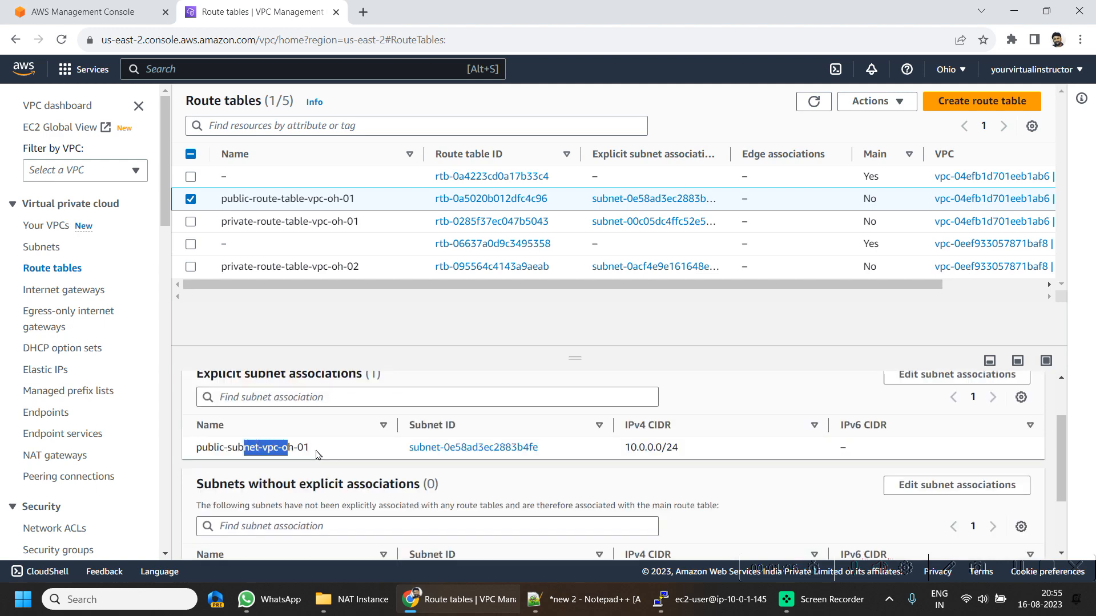
{"action": "left_click", "coordinate": [192, 202]}
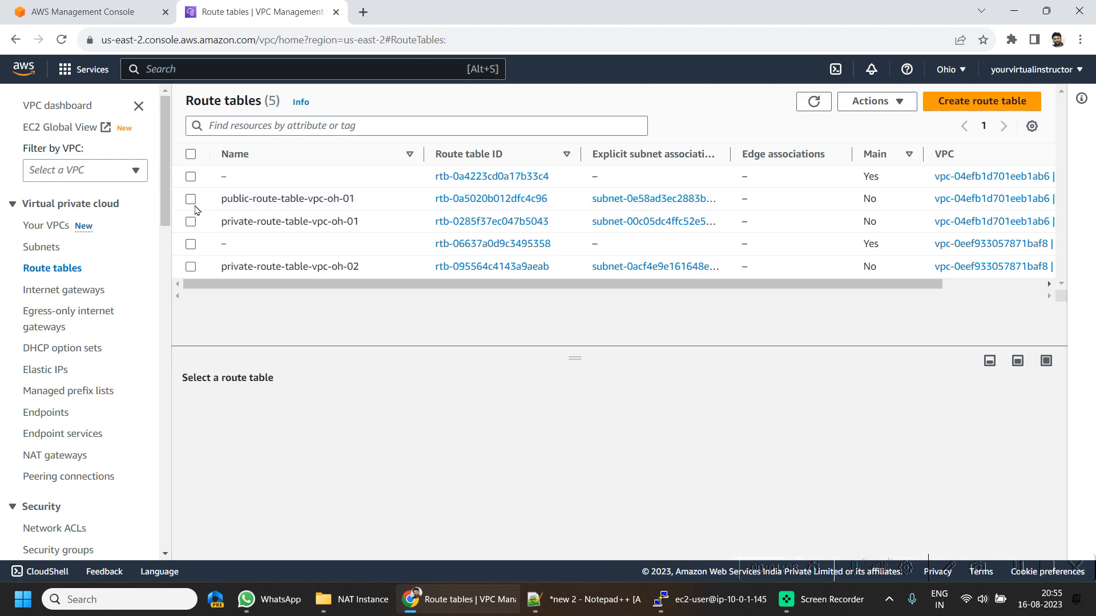
Check the explicit subnet associations of private-route-table-vpc-oh-01.
{"action": "left_click", "coordinate": [190, 222]}
{"action": "left_click", "coordinate": [349, 406]}
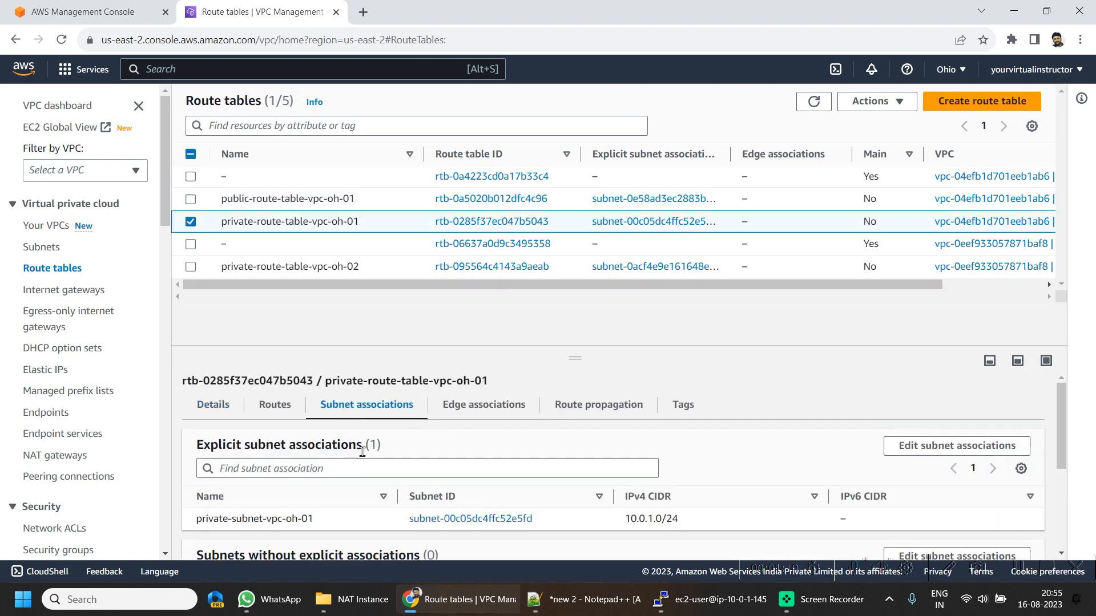
{"action": "scroll", "coordinate": [312, 513], "scroll_direction": "down", "scroll_amount": 2}
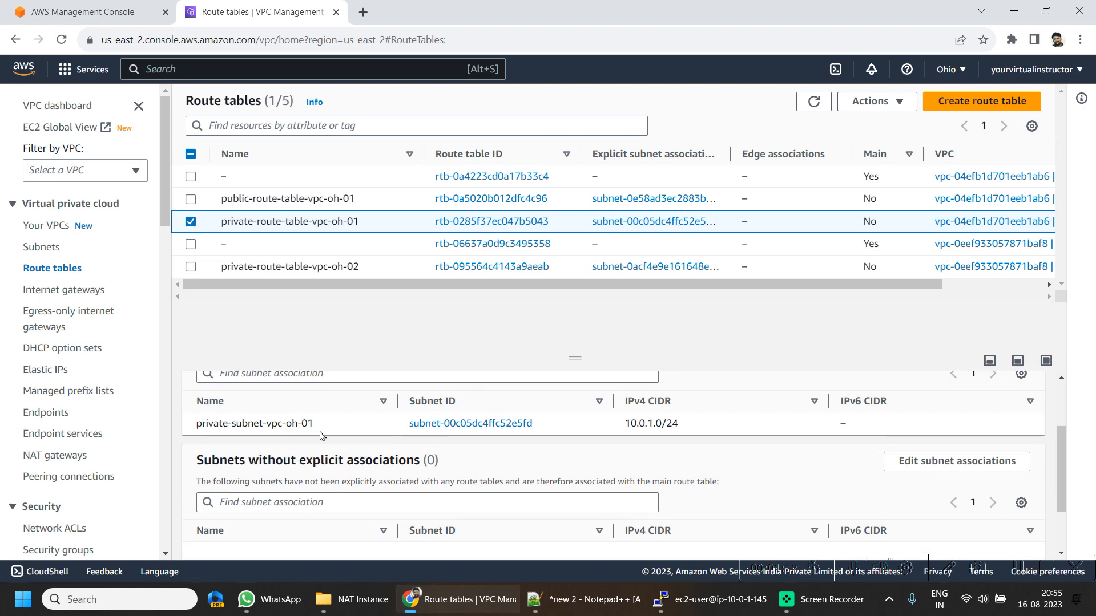
{"action": "left_click", "coordinate": [190, 222]}
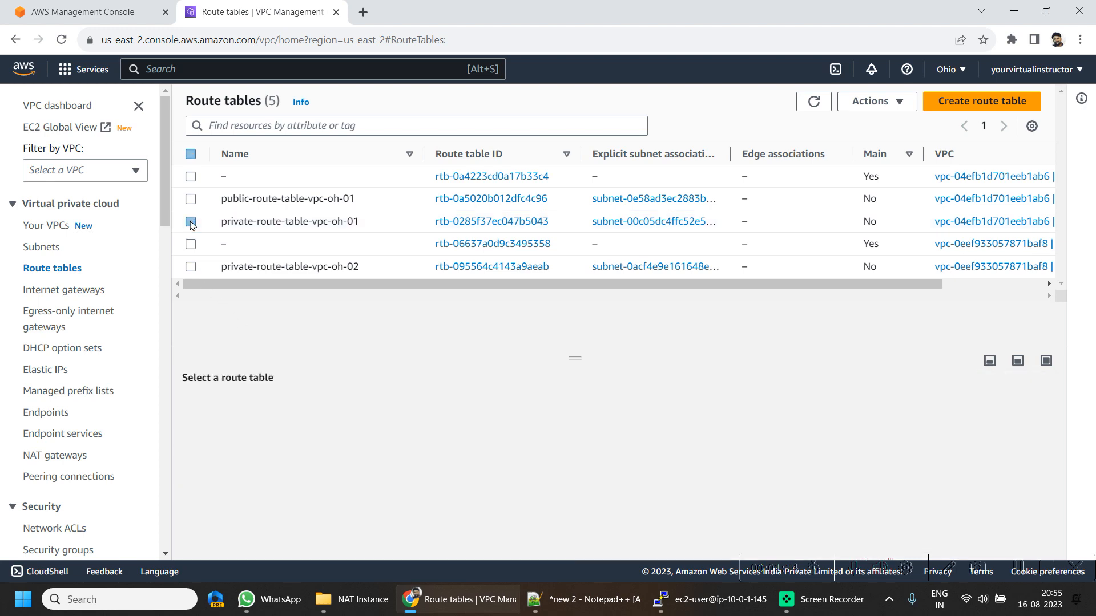
Check the explicit subnet associations of private-route-table-vpc-oh-02.
{"action": "left_click", "coordinate": [190, 267]}
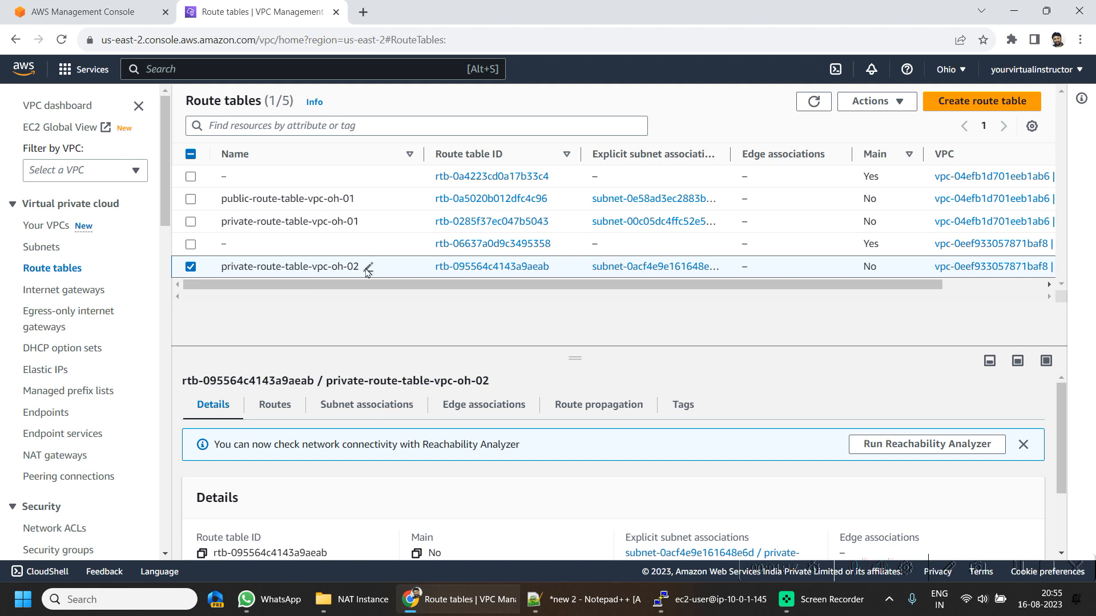
{"action": "scroll", "coordinate": [394, 513], "scroll_direction": "down", "scroll_amount": 1}
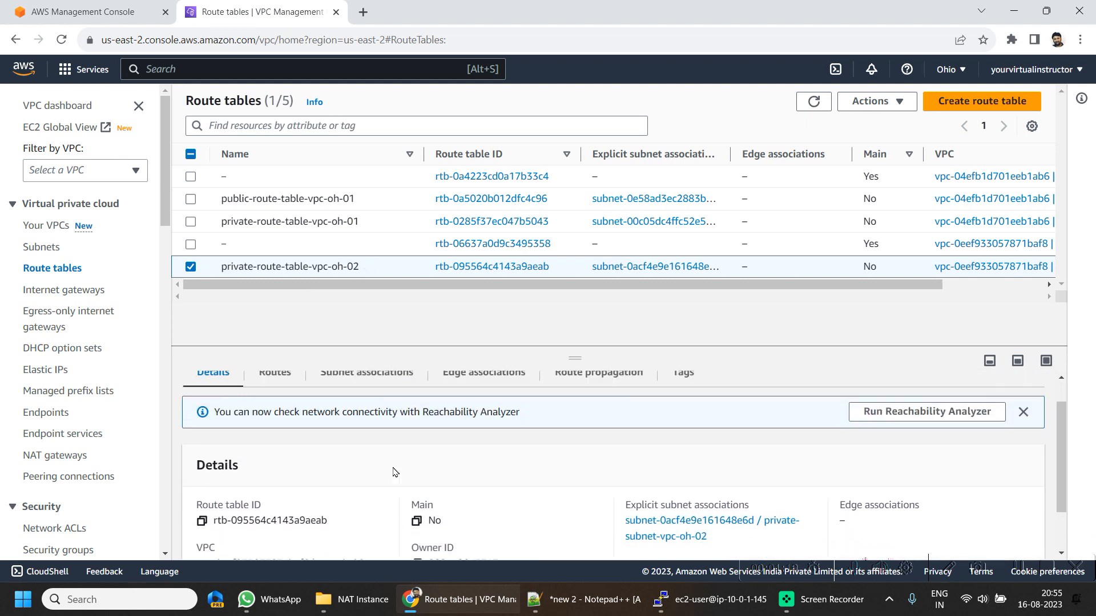
{"action": "left_click", "coordinate": [350, 396]}
{"action": "scroll", "coordinate": [222, 407], "scroll_direction": "down", "scroll_amount": 2}
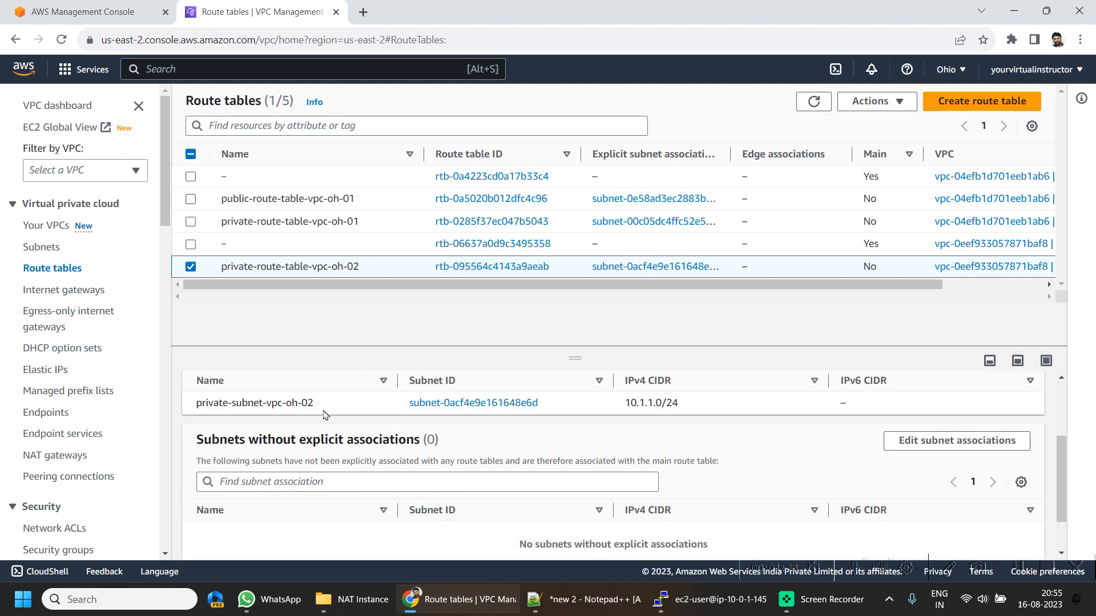
{"action": "scroll", "coordinate": [432, 456], "scroll_direction": "up", "scroll_amount": 3}
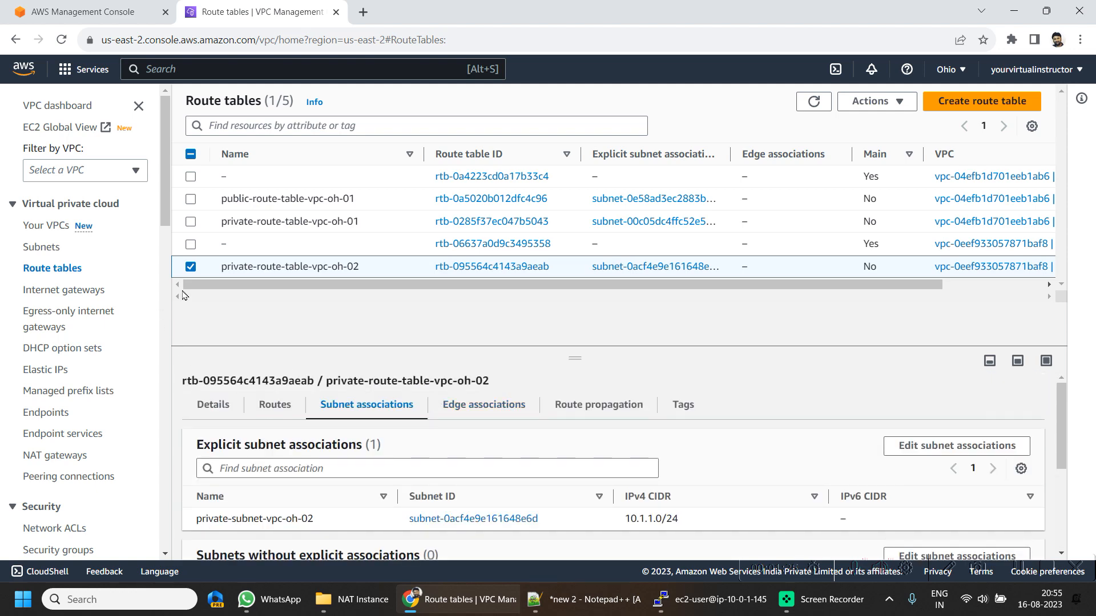
{"action": "left_click", "coordinate": [191, 268]}
Open the EC2 console from Console Home in a new browser tab and list the running instances.
{"action": "left_click", "coordinate": [68, 69]}
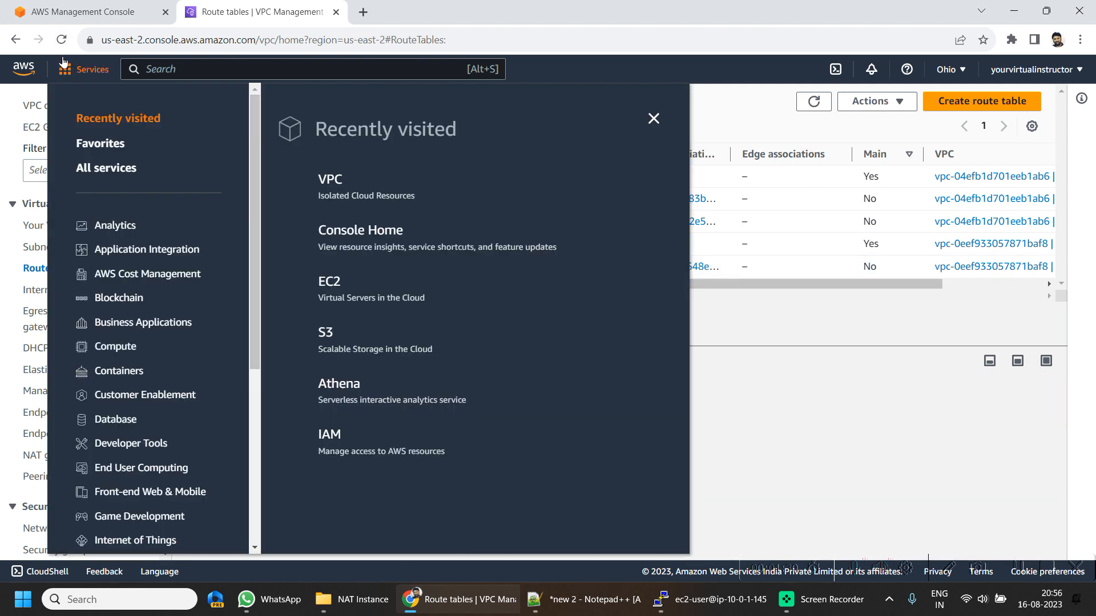
{"action": "left_click", "coordinate": [85, 12]}
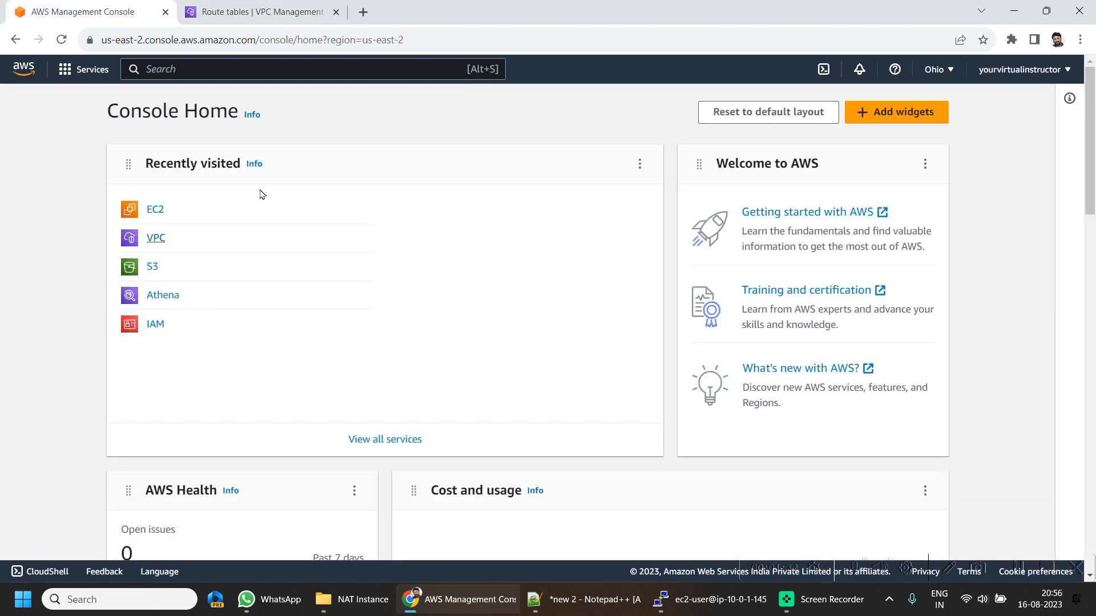
{"action": "right_click", "coordinate": [156, 210]}
{"action": "left_click", "coordinate": [176, 223]}
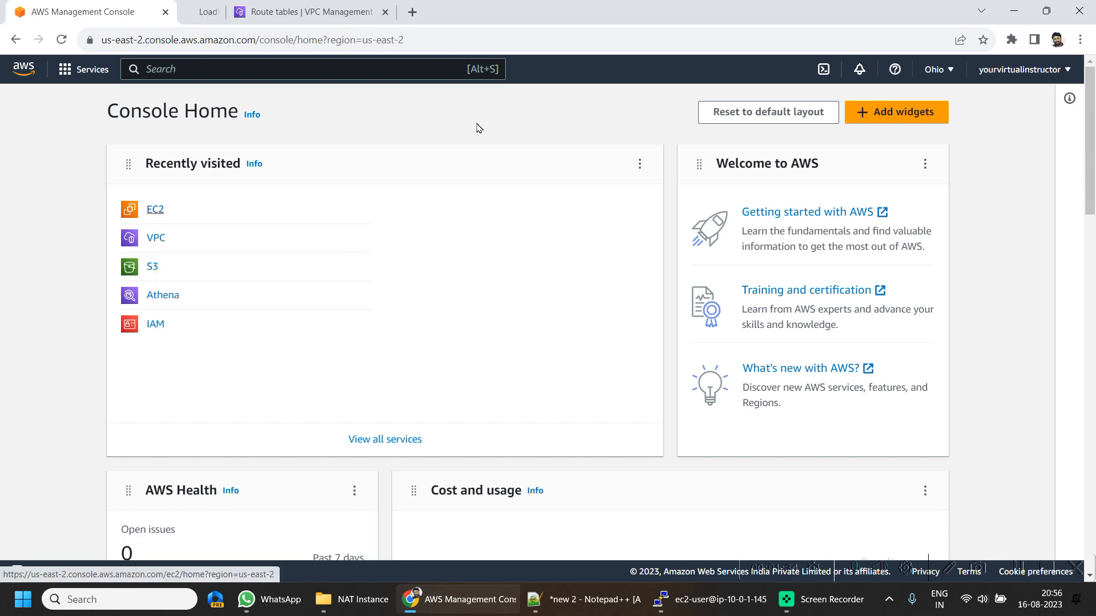
{"action": "left_click", "coordinate": [271, 9]}
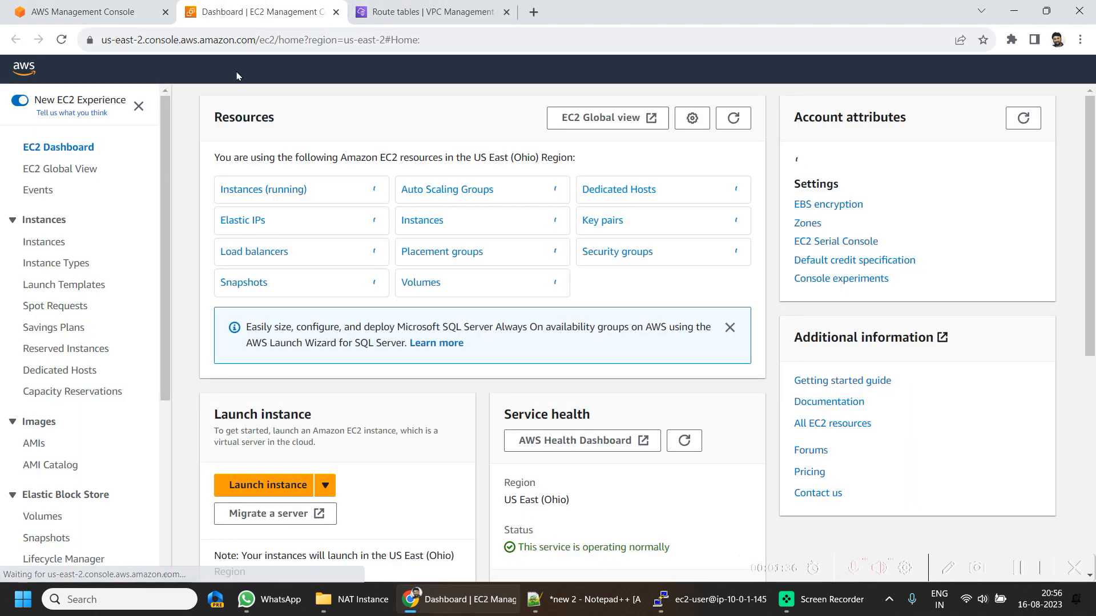
{"action": "left_click", "coordinate": [269, 192]}
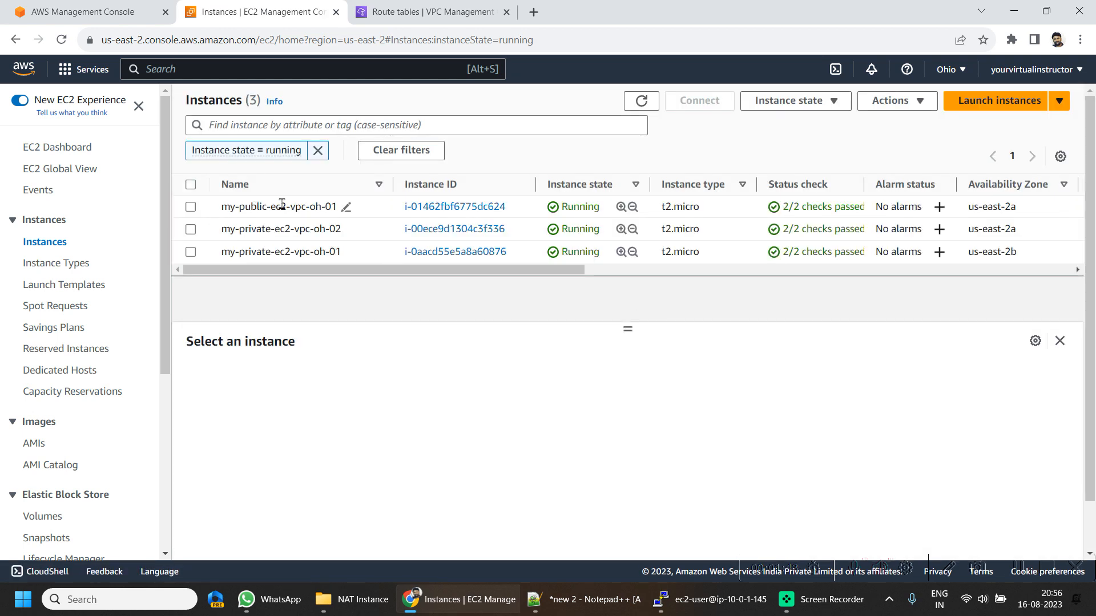
Review my-public-ec2-vpc-oh-01 and my-private-ec2-vpc-oh-02 in the list of running instances.
{"action": "left_click_drag", "start_coordinate": [268, 212], "coordinate": [315, 208]}
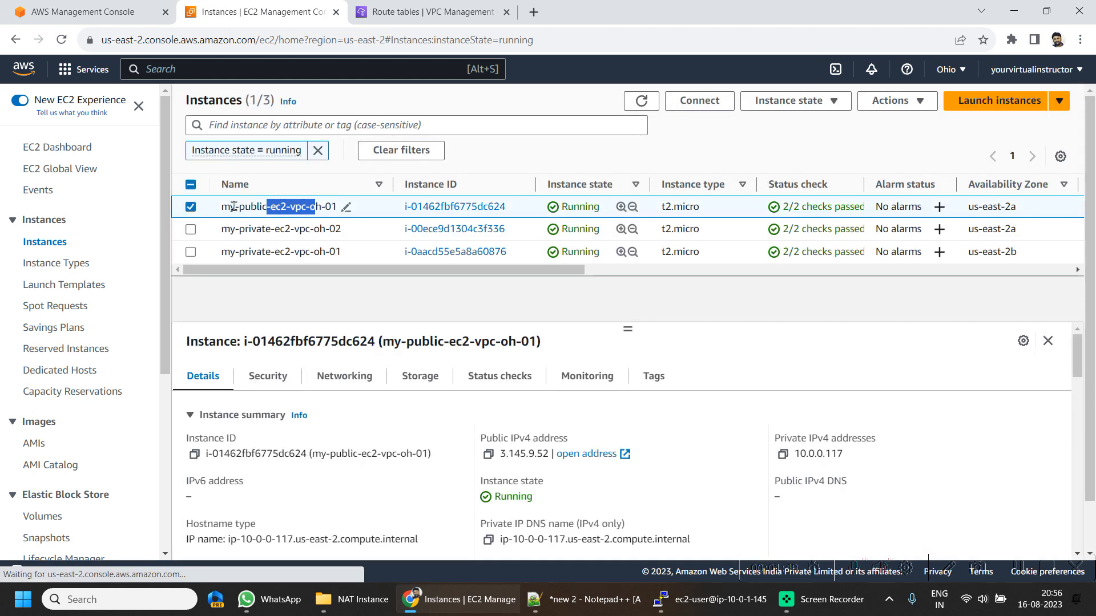
{"action": "left_click", "coordinate": [234, 207]}
{"action": "left_click_drag", "start_coordinate": [234, 208], "coordinate": [303, 206]}
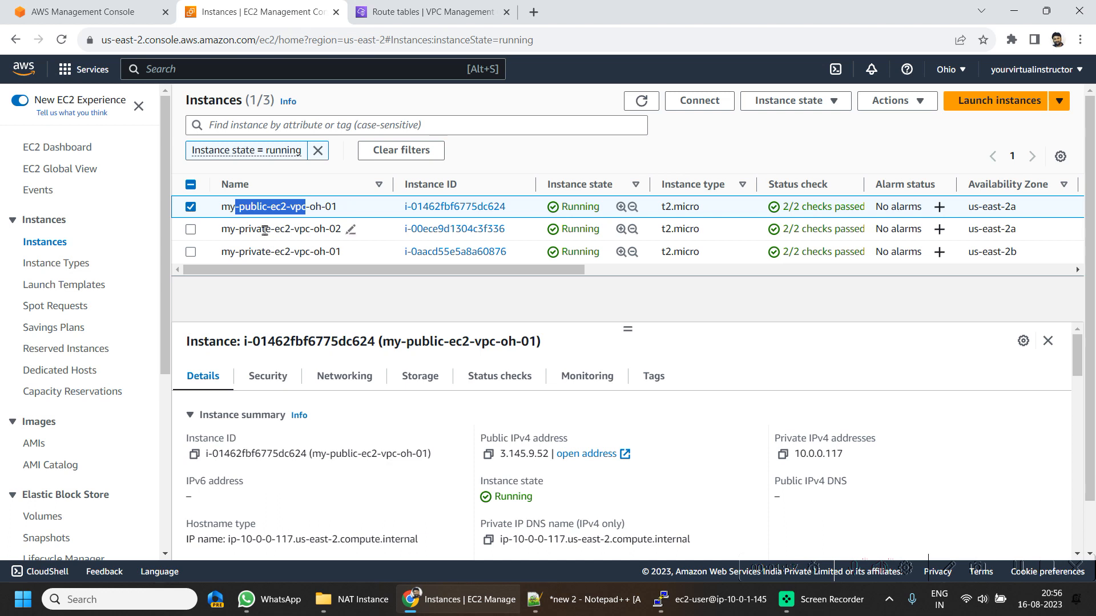
{"action": "left_click_drag", "start_coordinate": [239, 229], "coordinate": [294, 230]}
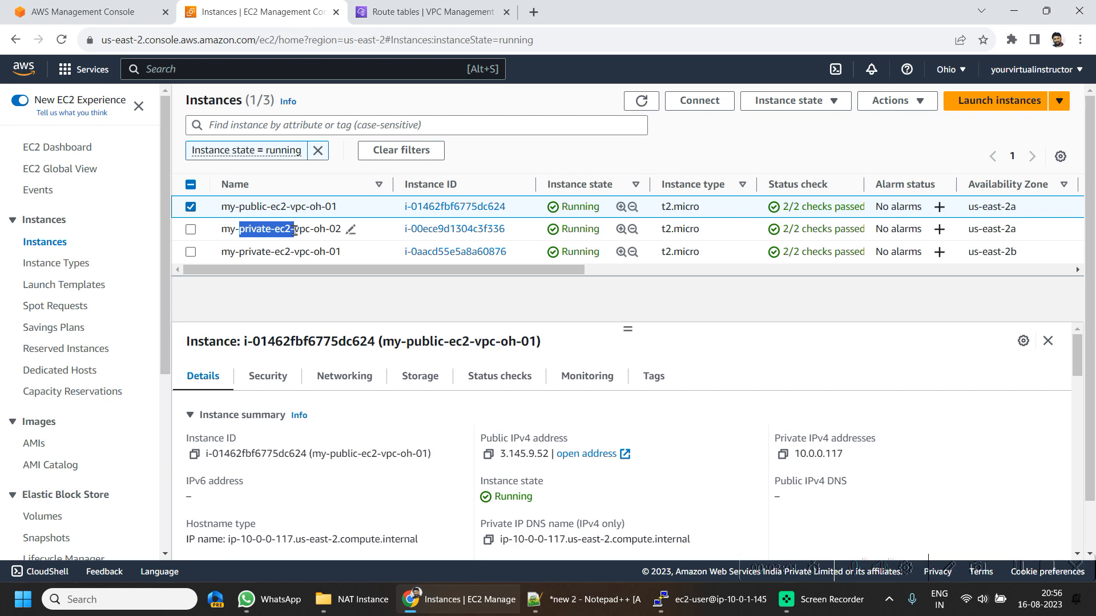
{"action": "left_click", "coordinate": [294, 230]}
Compare the private IPv4 address of my-public-ec2-vpc-oh-01 with the host name at the SSH terminal's prompt.
{"action": "left_click", "coordinate": [255, 213]}
{"action": "double_click", "coordinate": [817, 453]}
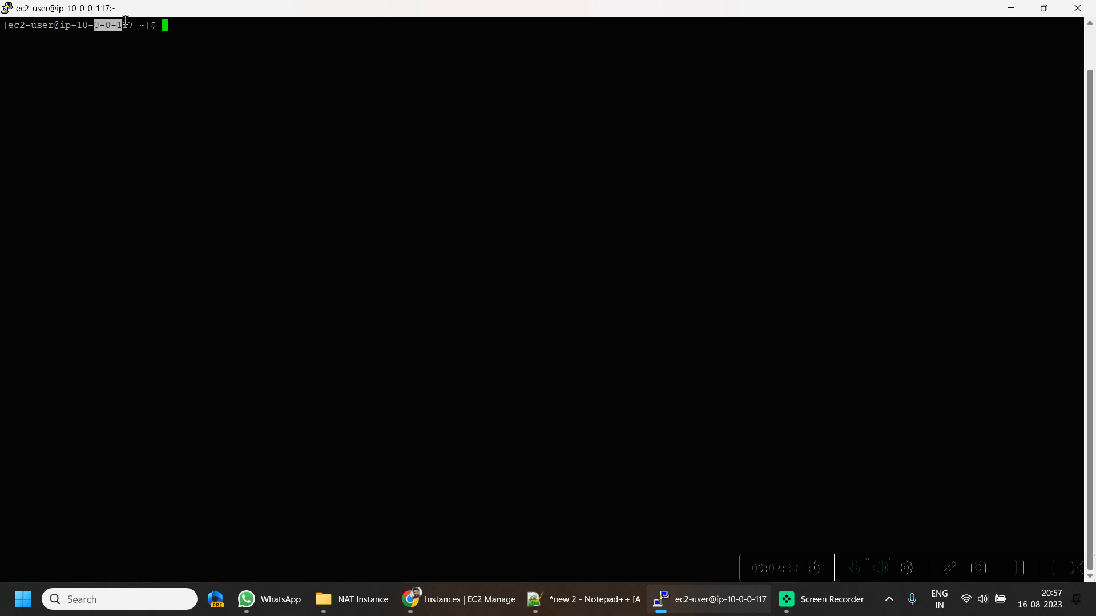
{"action": "scroll", "coordinate": [100, 21], "scroll_direction": "up", "scroll_amount": 2}
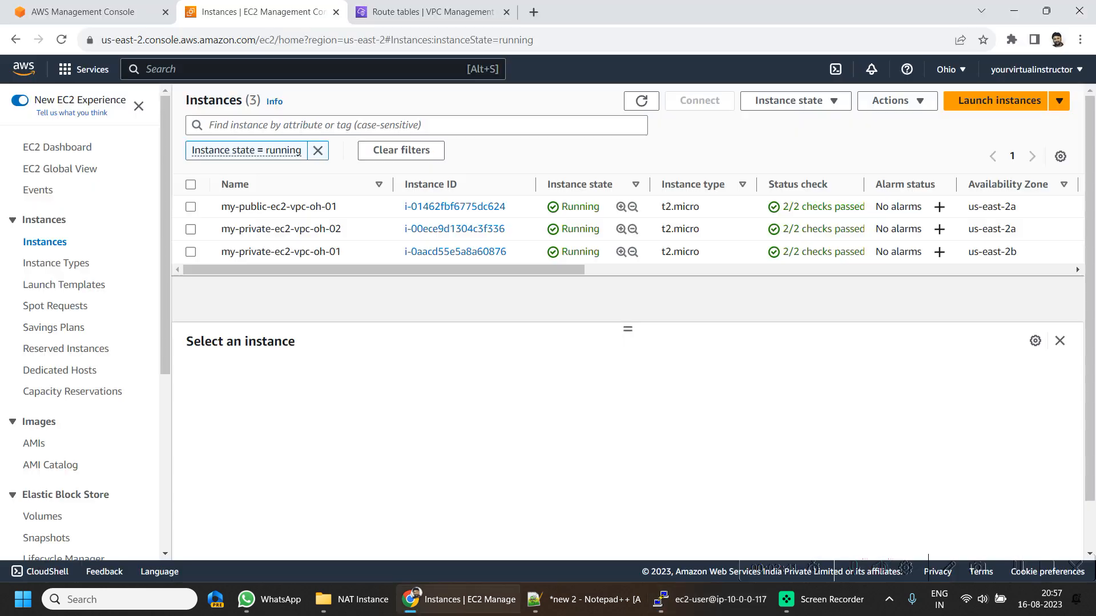
{"action": "left_click", "coordinate": [755, 606]}
{"action": "left_click", "coordinate": [748, 605]}
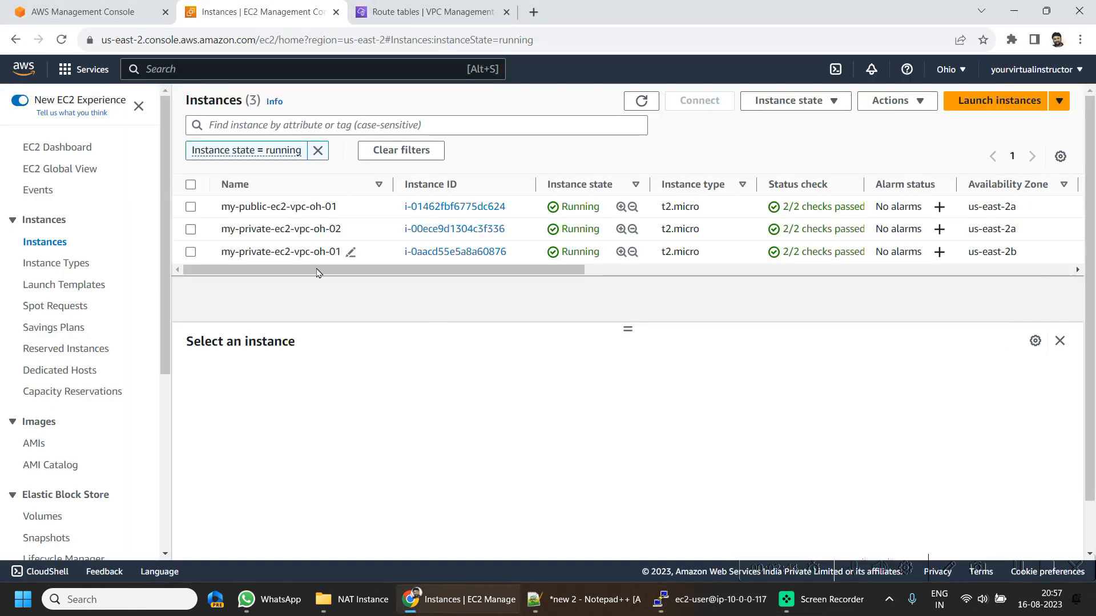
Open the connection instructions for my-private-ec2-vpc-oh-02 and copy its example SSH command.
{"action": "left_click", "coordinate": [191, 230]}
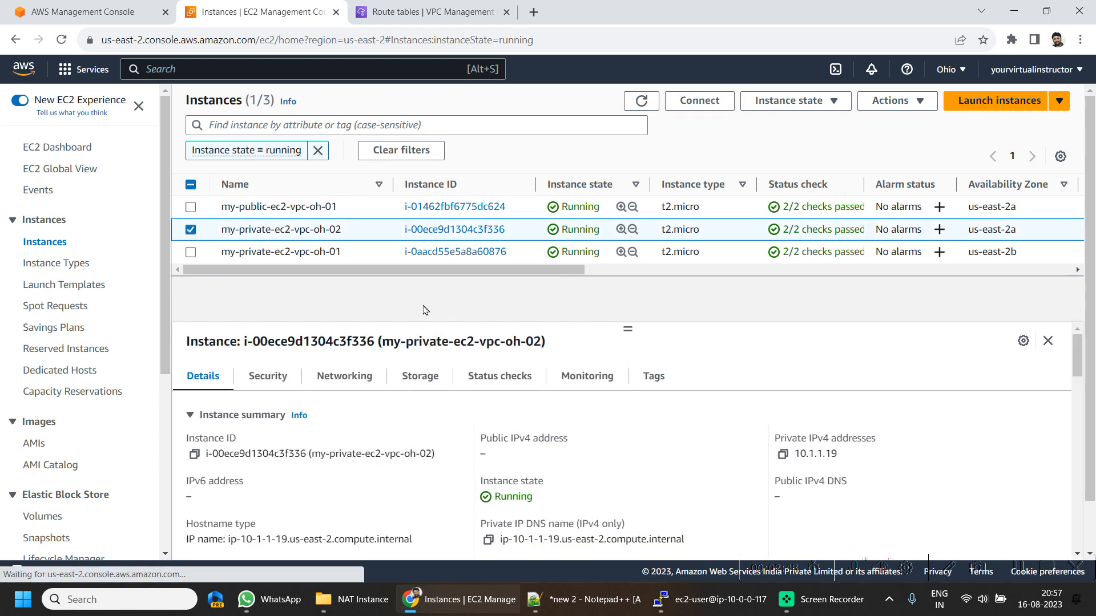
{"action": "left_click", "coordinate": [730, 101]}
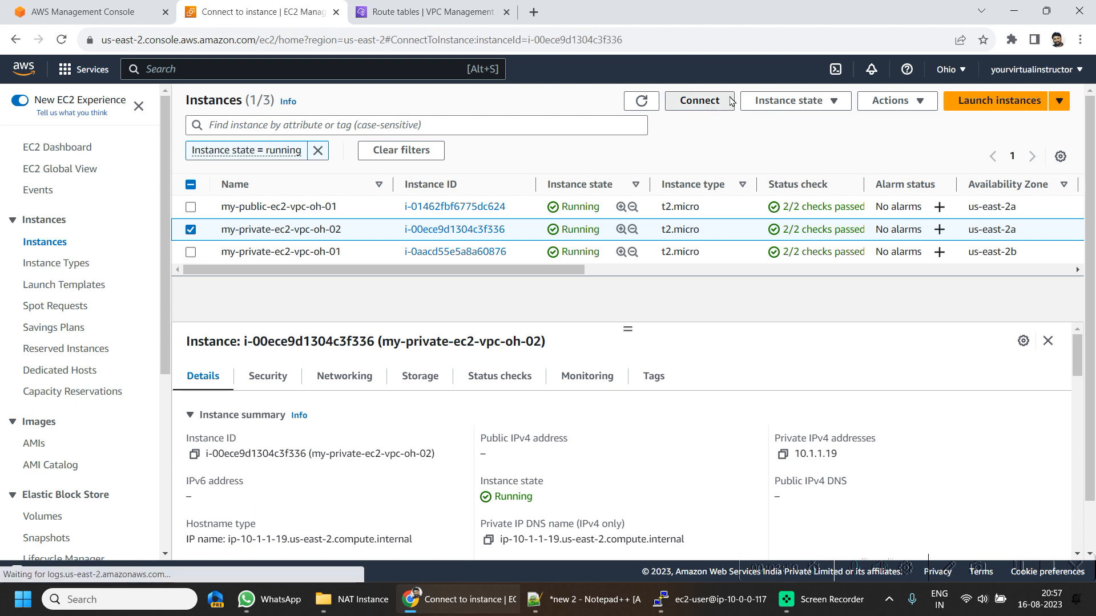
{"action": "scroll", "coordinate": [238, 443], "scroll_direction": "down", "scroll_amount": 1}
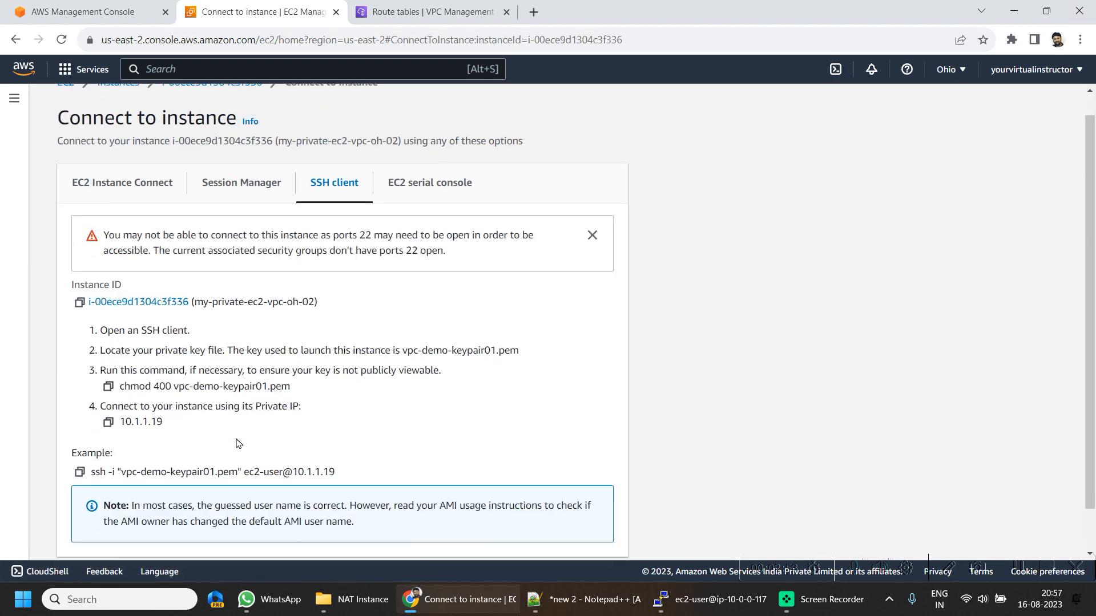
{"action": "scroll", "coordinate": [238, 444], "scroll_direction": "down", "scroll_amount": 1}
{"action": "left_click", "coordinate": [80, 424]}
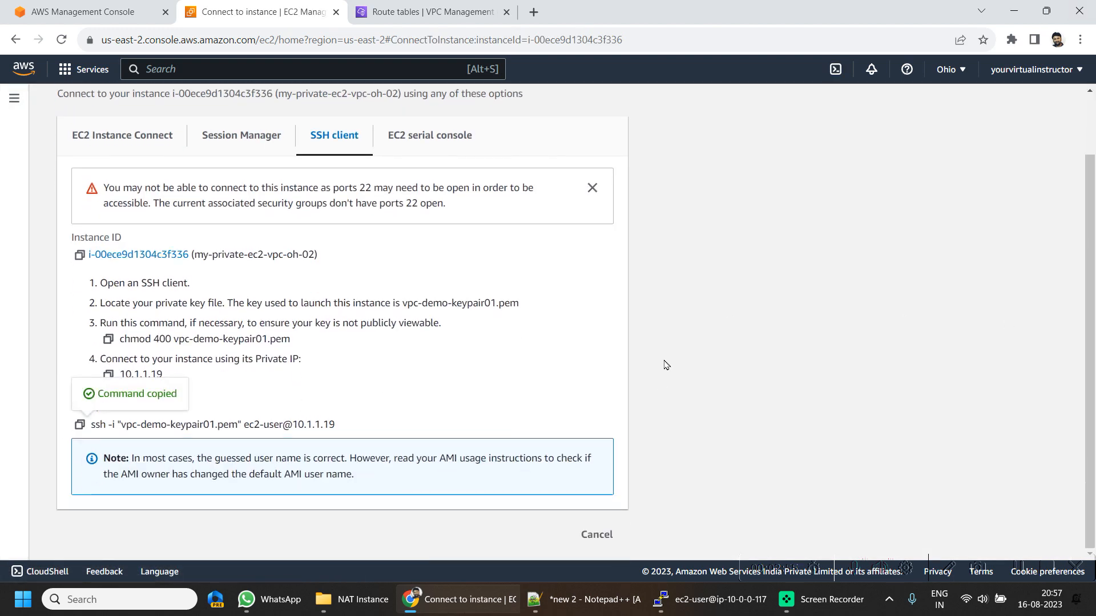
{"action": "key", "text": "alt+Tab"}
{"action": "right_click", "coordinate": [362, 206]}
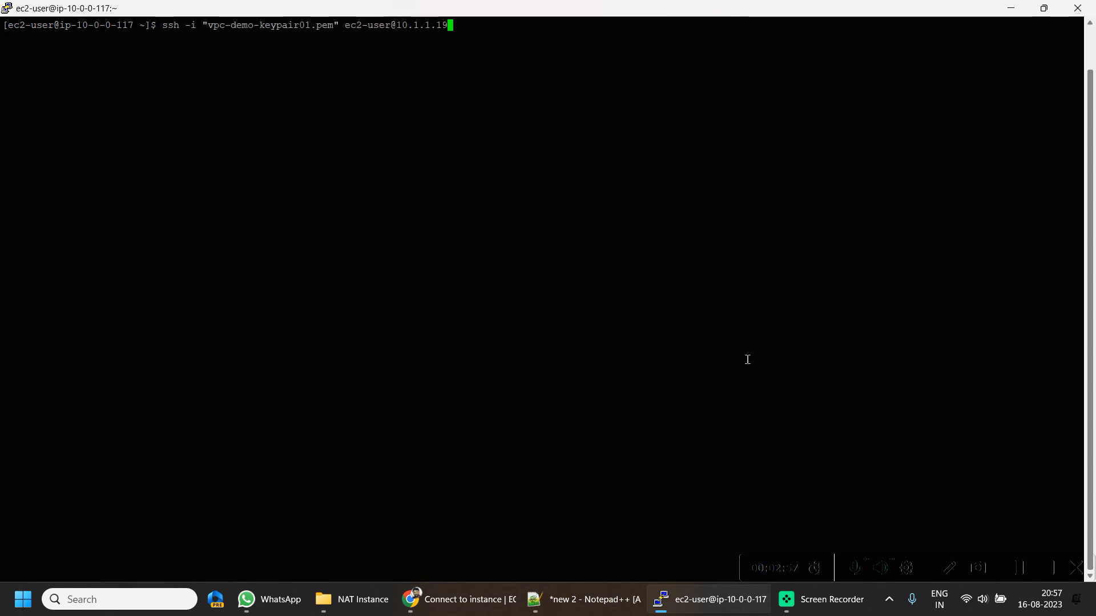
{"action": "key", "text": "Return"}
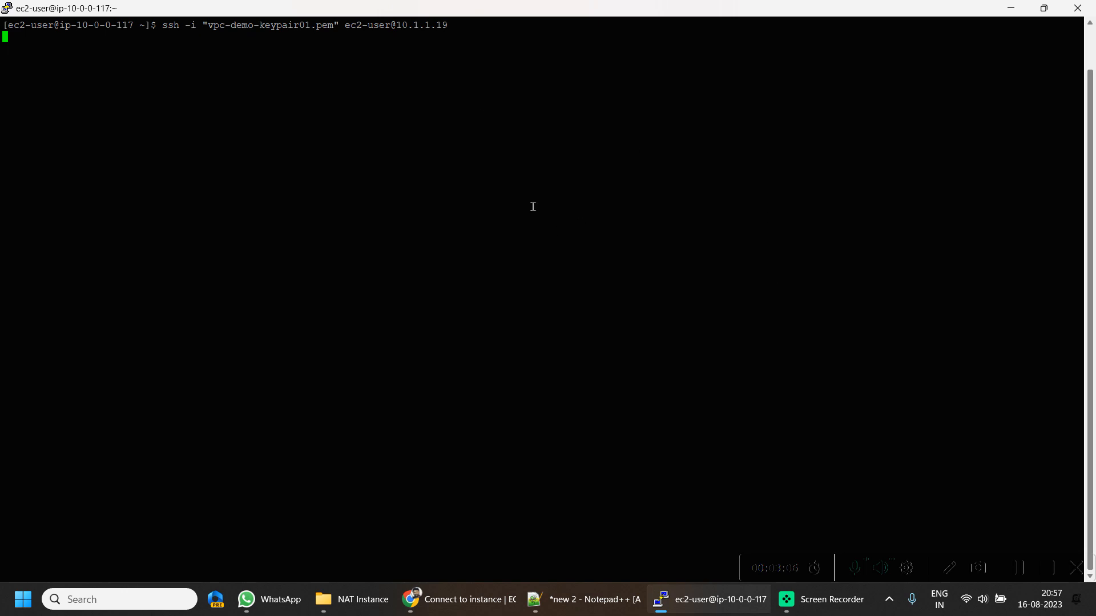
Switch to the AWS console in the browser, return to the EC2 dashboard and bring up the VPC console.
{"action": "key", "text": "alt+Tab"}
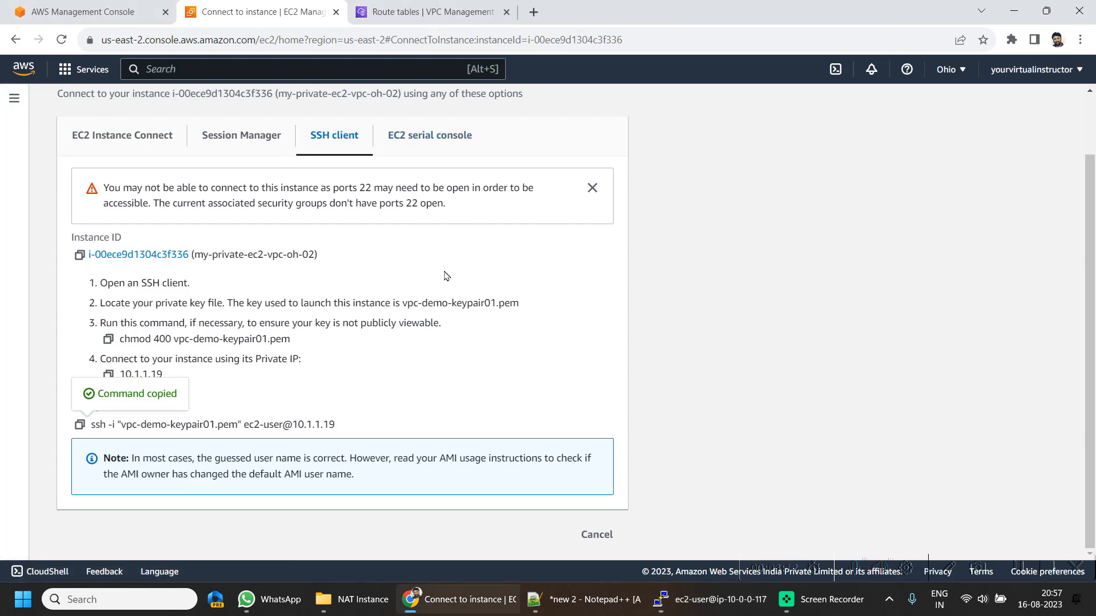
{"action": "scroll", "coordinate": [446, 276], "scroll_direction": "up", "scroll_amount": 1}
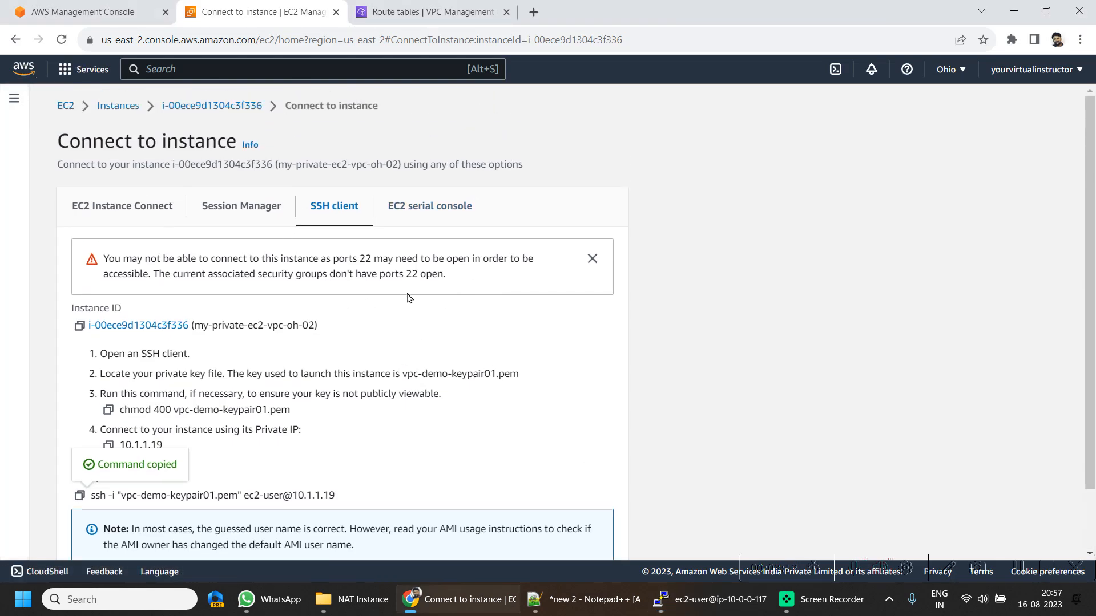
{"action": "left_click", "coordinate": [65, 106]}
{"action": "right_click", "coordinate": [24, 67]}
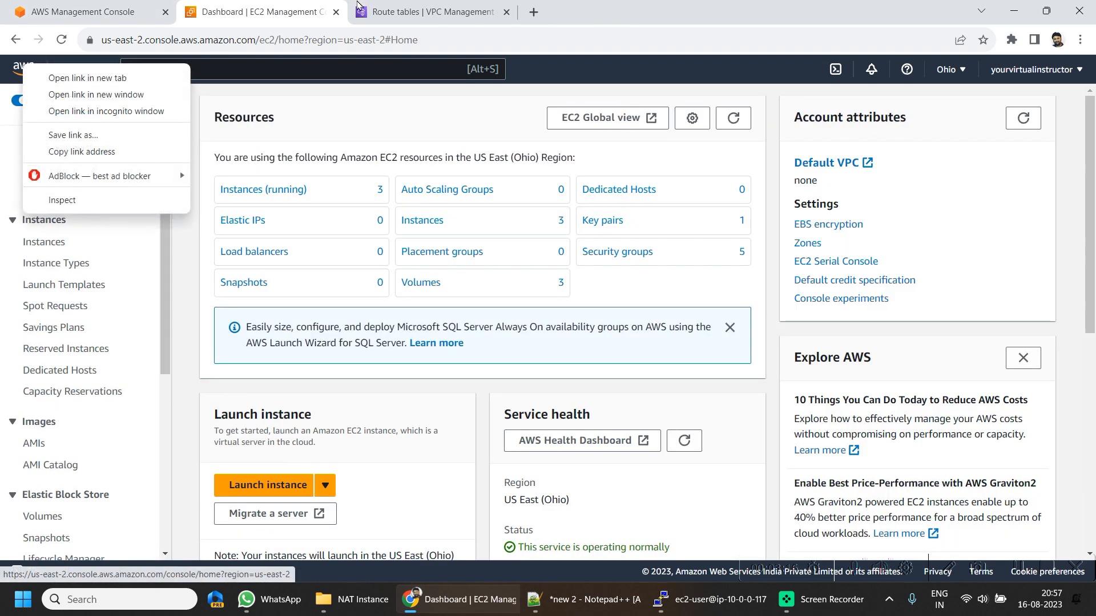
{"action": "left_click", "coordinate": [417, 6]}
{"action": "left_click", "coordinate": [416, 6]}
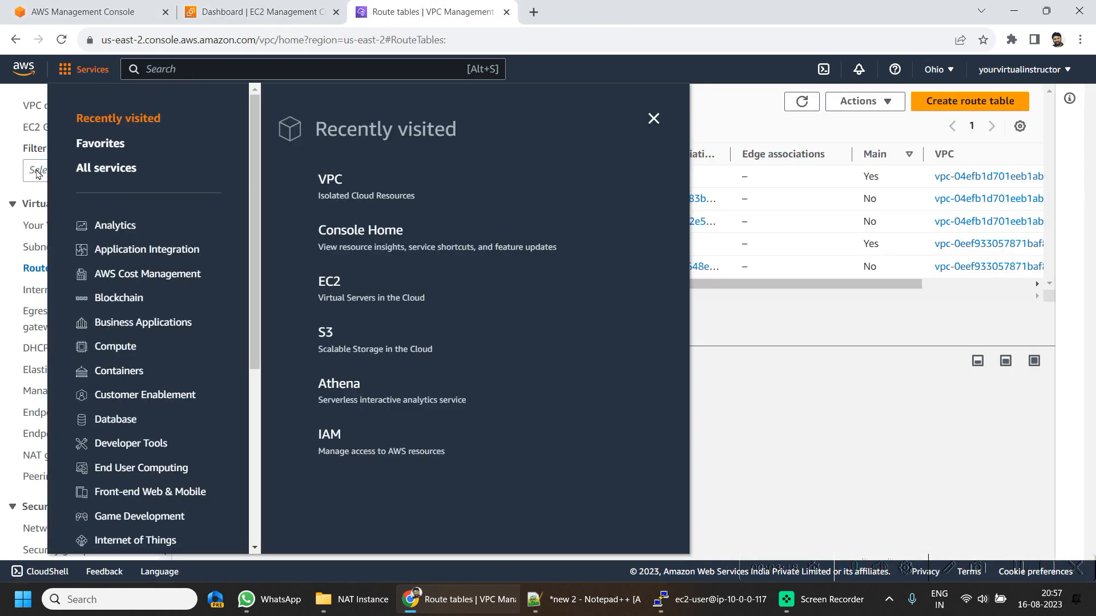
Open the Transit gateways page of the VPC service.
{"action": "scroll", "coordinate": [114, 320], "scroll_direction": "down", "scroll_amount": 7}
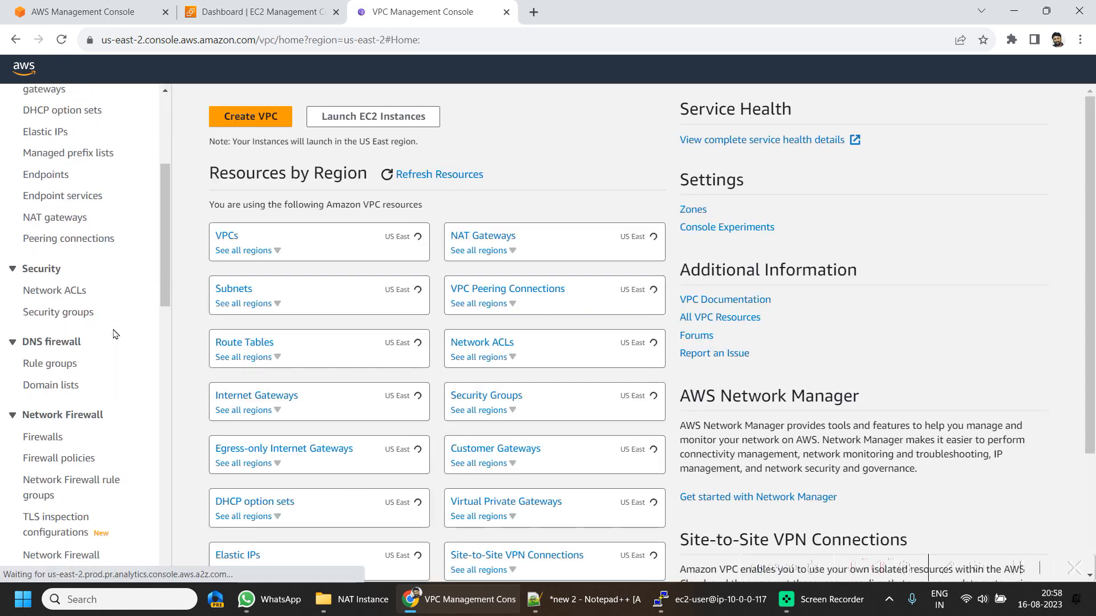
{"action": "scroll", "coordinate": [112, 333], "scroll_direction": "down", "scroll_amount": 7}
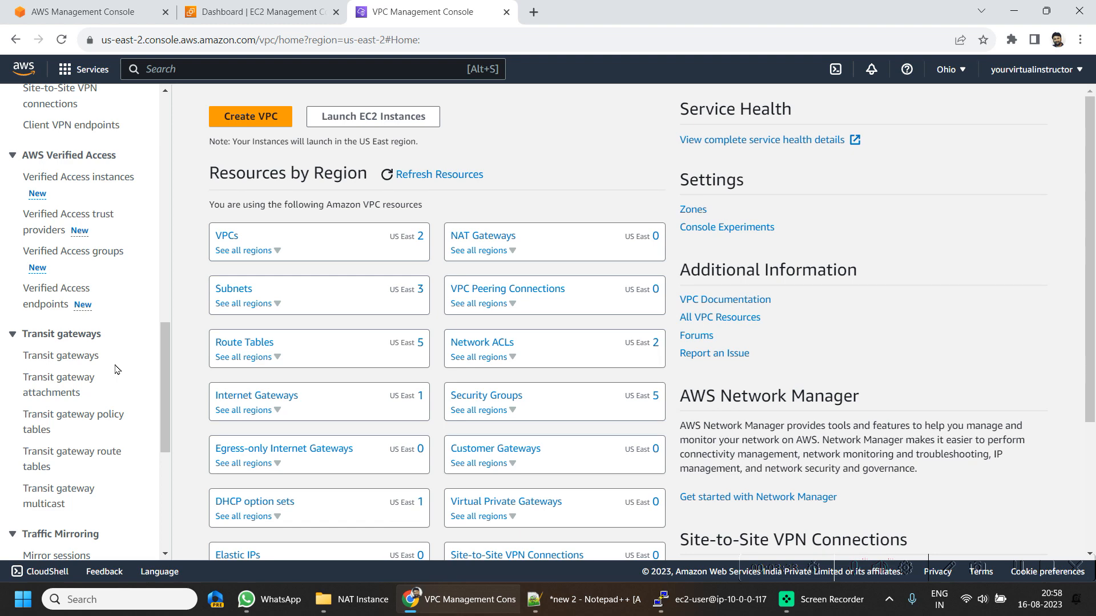
{"action": "scroll", "coordinate": [105, 359], "scroll_direction": "down", "scroll_amount": 1}
{"action": "left_click", "coordinate": [84, 311]}
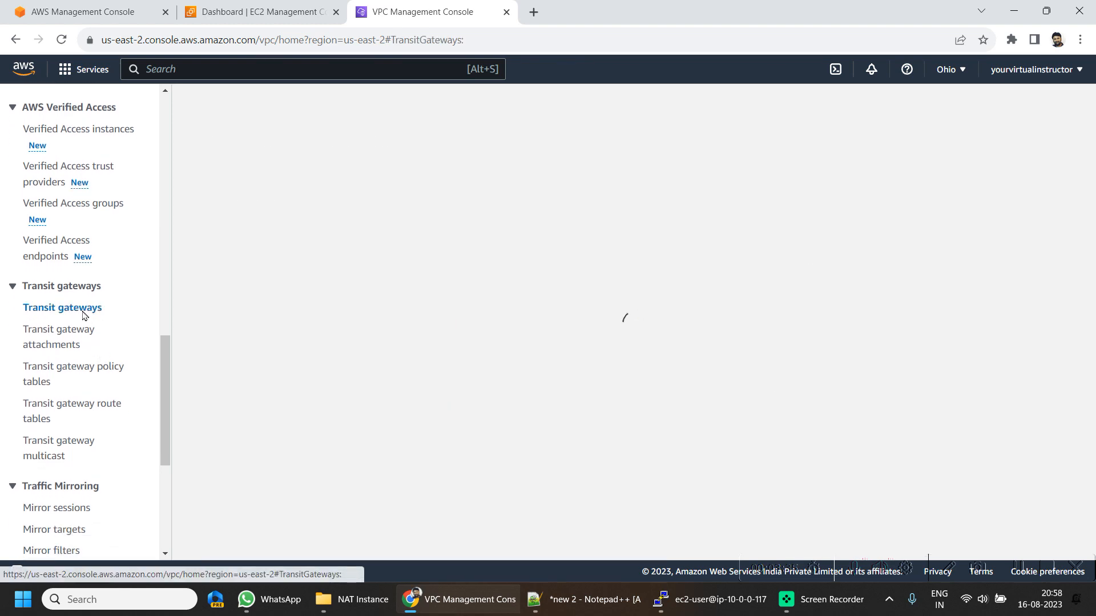
Start a new transit gateway and set its name tag to TRGw-OH-01-02.
{"action": "left_click", "coordinate": [1009, 172]}
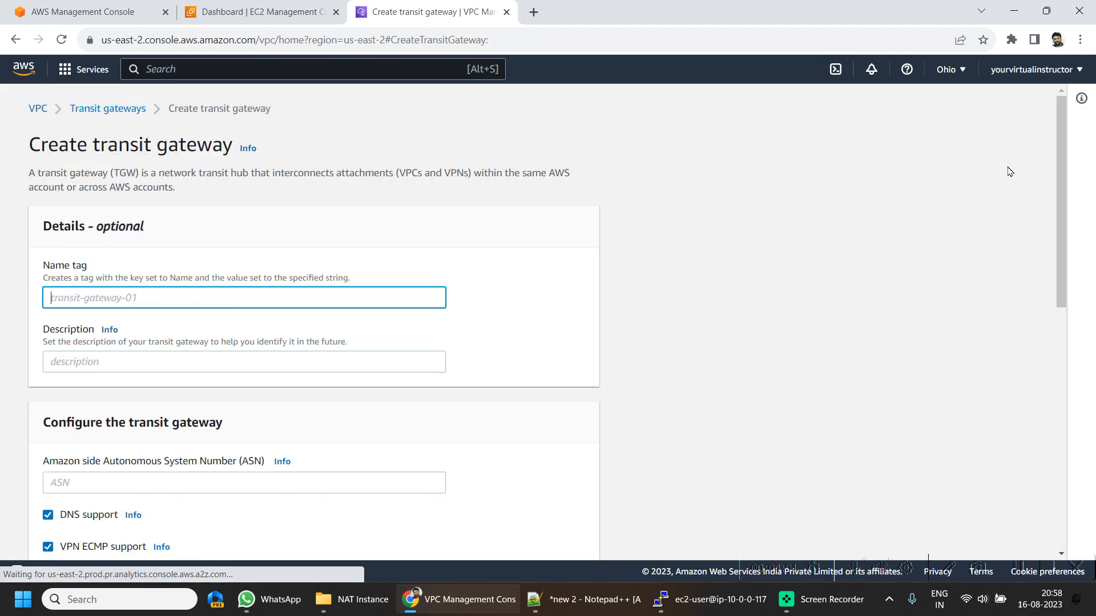
{"action": "left_click", "coordinate": [425, 296]}
{"action": "type", "text": "TRGw-OH-01-02"}
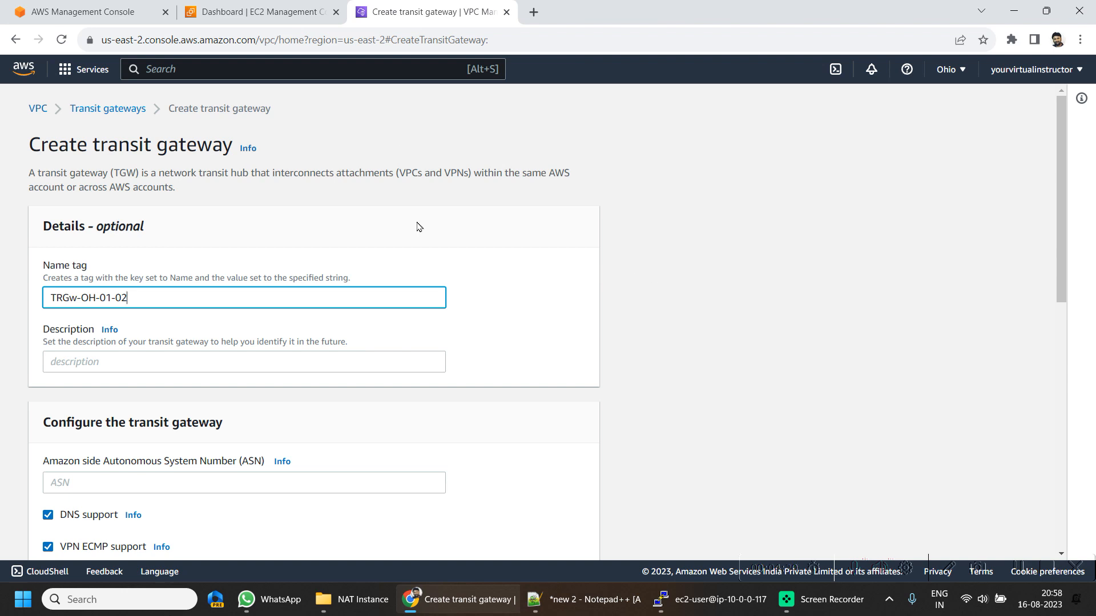
Examine the transit gateway's configuration options and read the help text for DNS support.
{"action": "scroll", "coordinate": [464, 342], "scroll_direction": "down", "scroll_amount": 2}
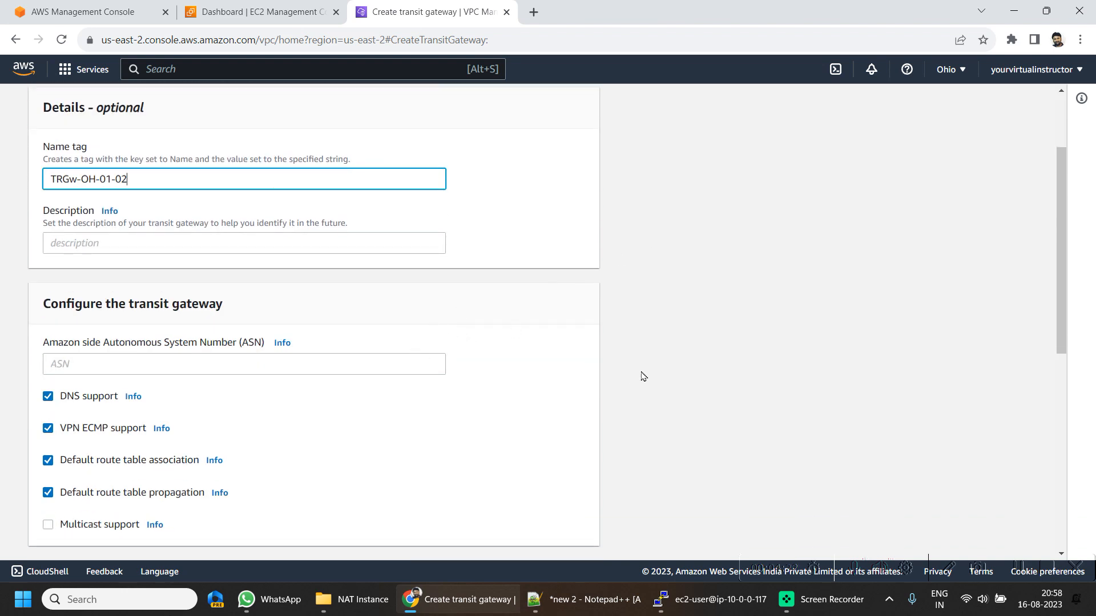
{"action": "scroll", "coordinate": [478, 432], "scroll_direction": "down", "scroll_amount": 2}
{"action": "scroll", "coordinate": [292, 345], "scroll_direction": "up", "scroll_amount": 1}
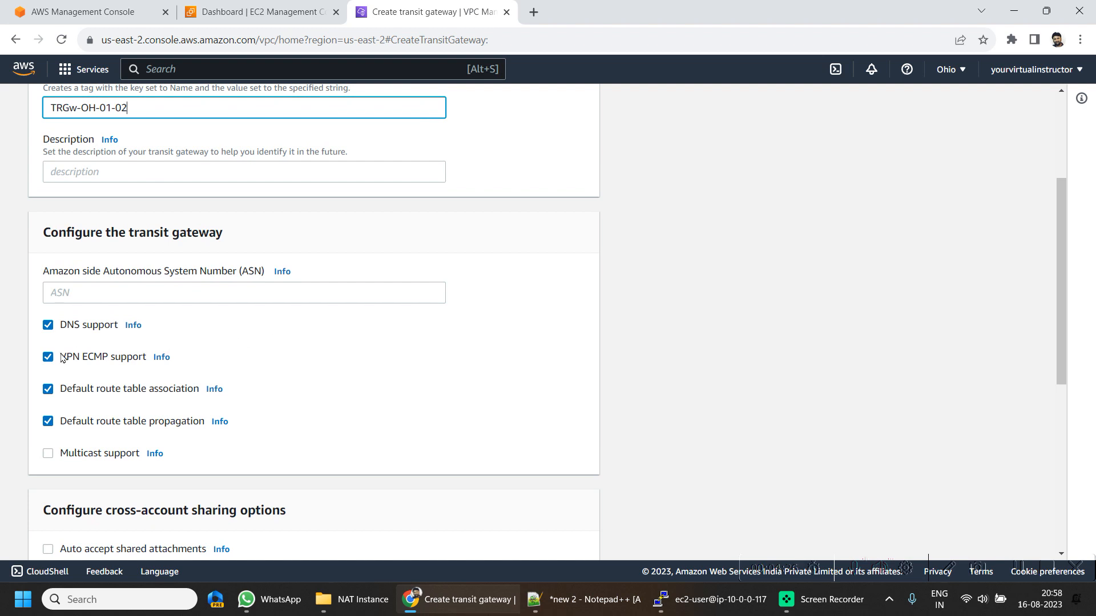
{"action": "left_click", "coordinate": [135, 327]}
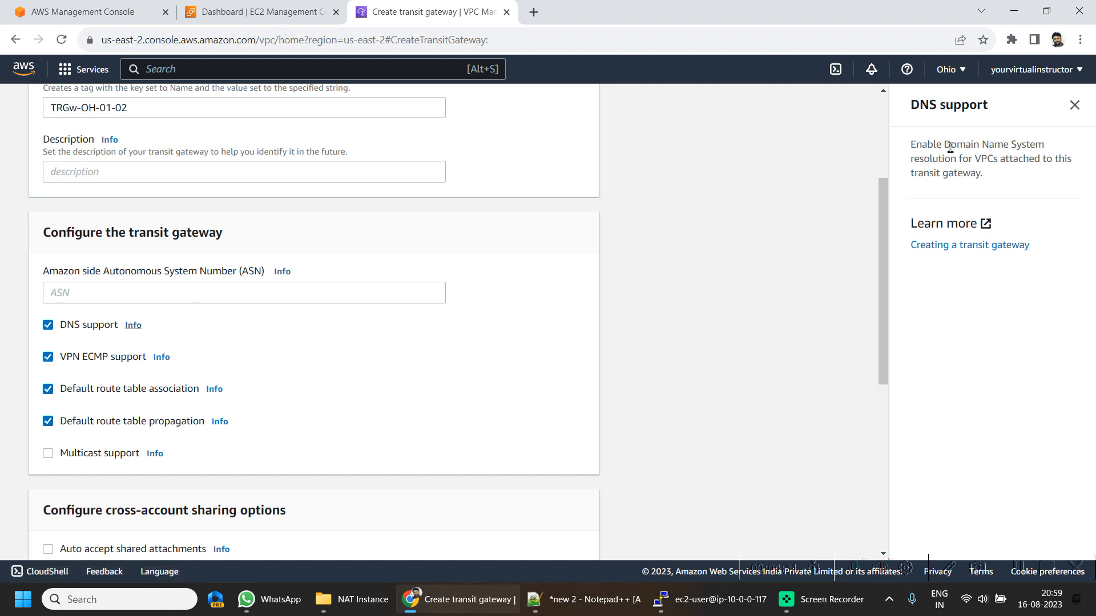
{"action": "left_click_drag", "start_coordinate": [936, 145], "coordinate": [1065, 185]}
{"action": "left_click", "coordinate": [1075, 105]}
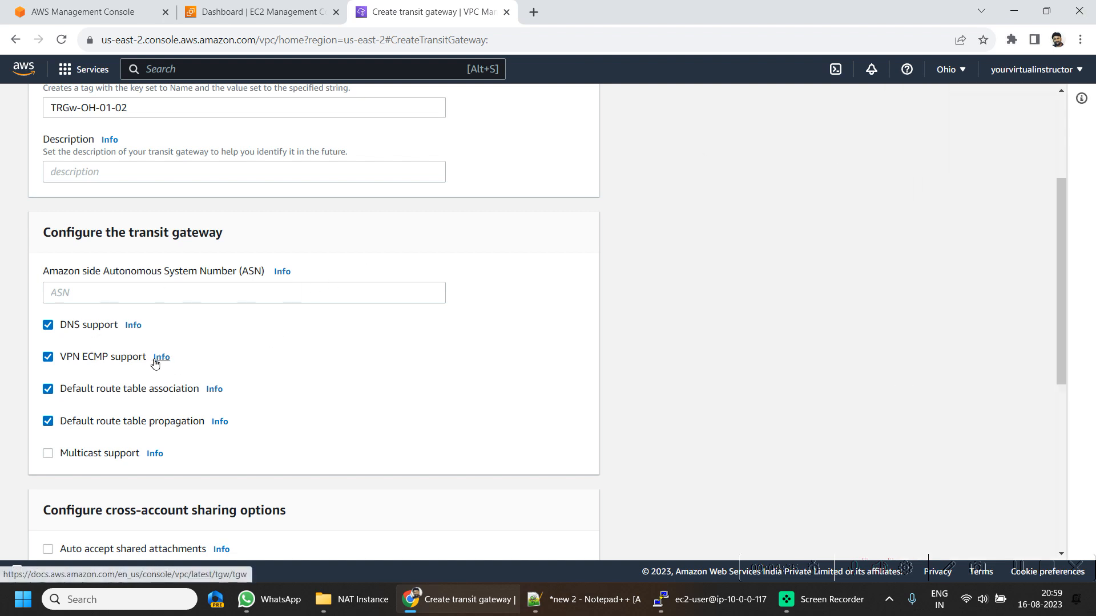
Review the VPN ECMP support option and read the help texts for default route table association and default route table propagation.
{"action": "left_click_drag", "start_coordinate": [83, 356], "coordinate": [100, 361]}
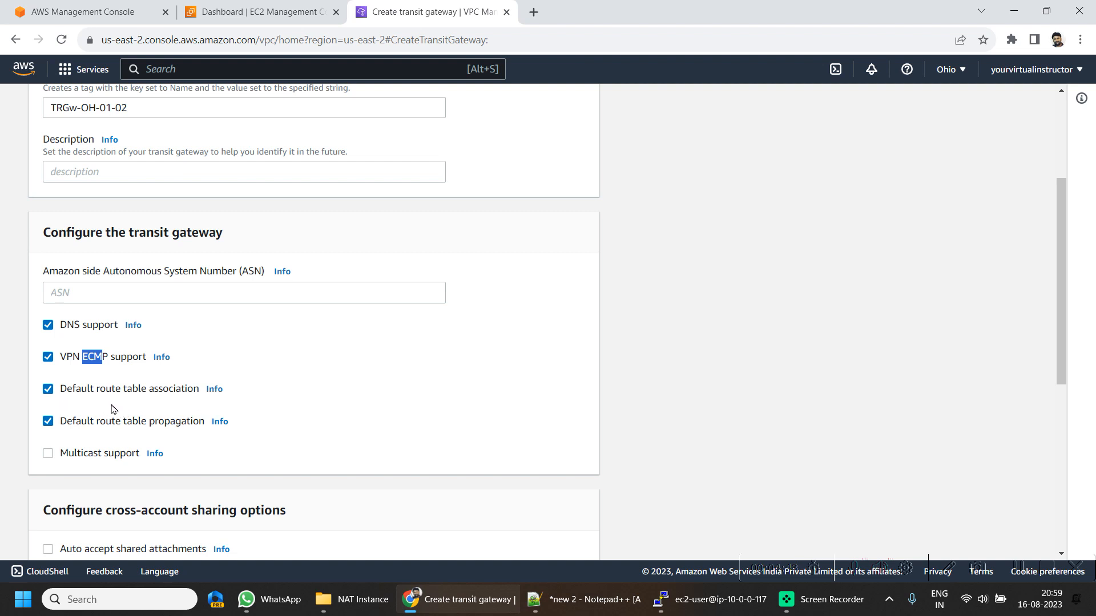
{"action": "left_click_drag", "start_coordinate": [73, 397], "coordinate": [107, 401]}
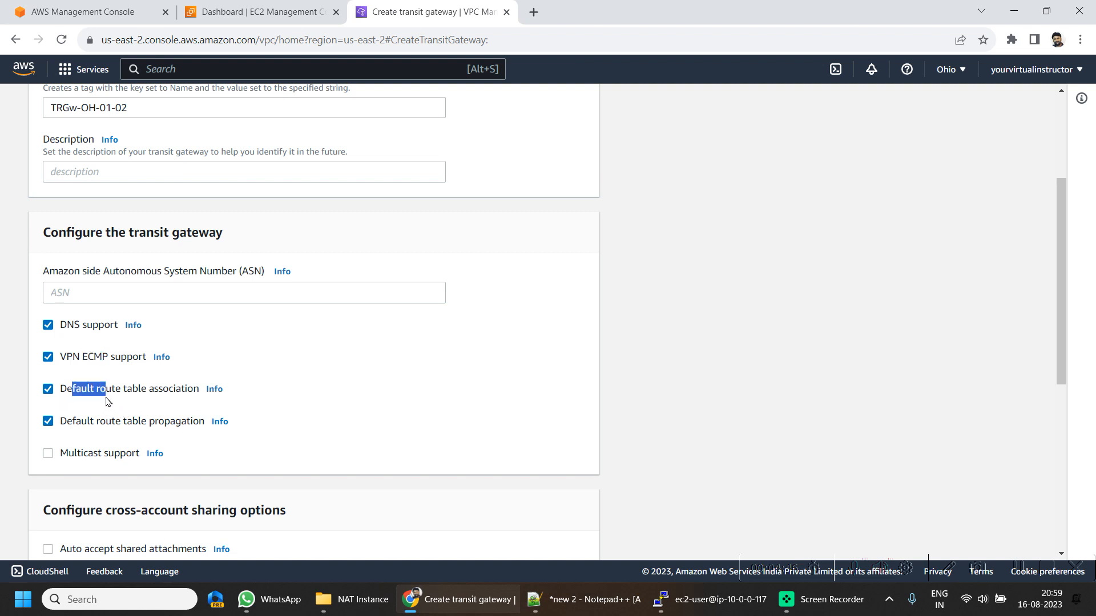
{"action": "left_click", "coordinate": [215, 390]}
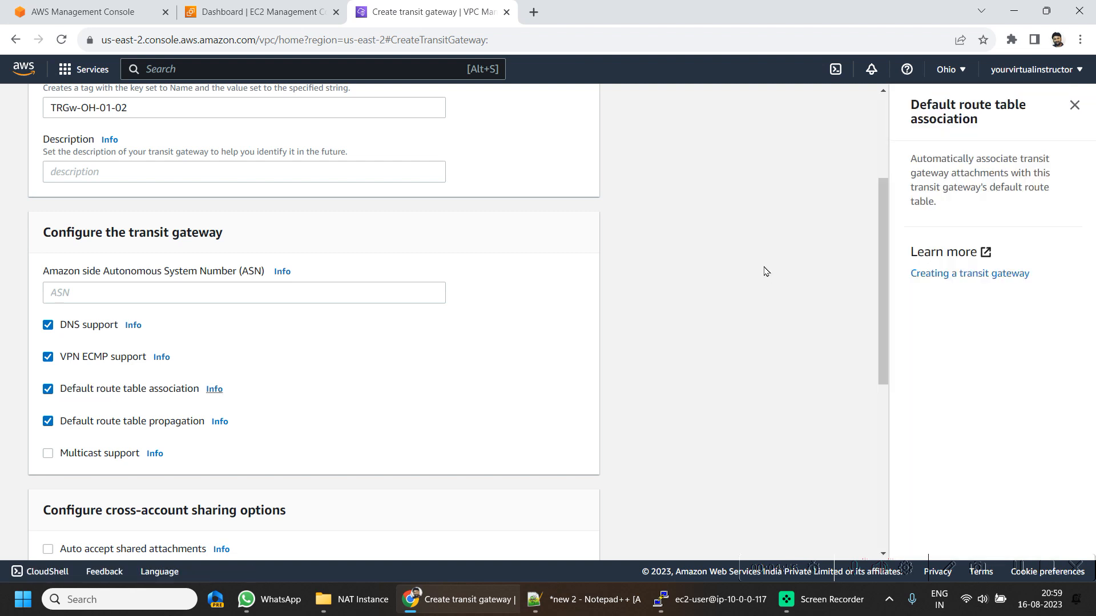
{"action": "left_click_drag", "start_coordinate": [915, 155], "coordinate": [1053, 189]}
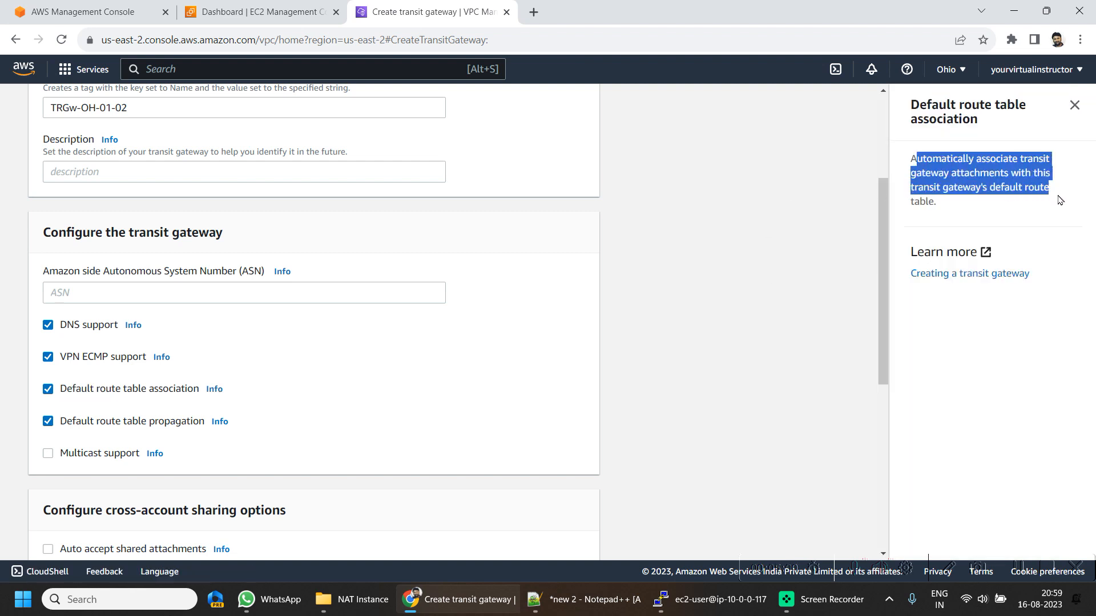
{"action": "left_click", "coordinate": [1074, 105]}
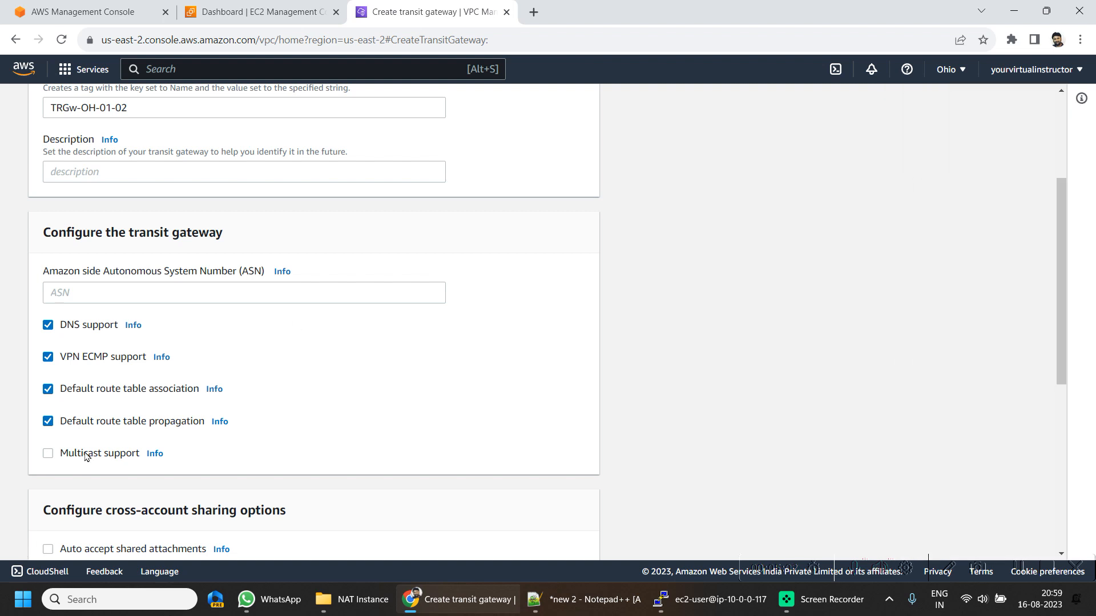
{"action": "left_click", "coordinate": [220, 421]}
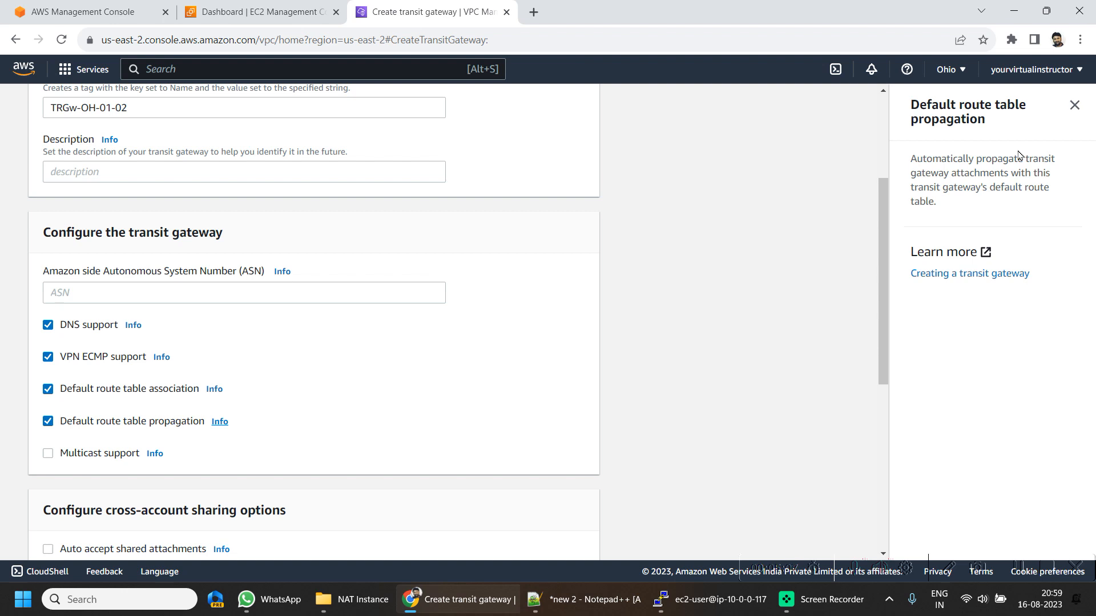
{"action": "left_click_drag", "start_coordinate": [911, 158], "coordinate": [1026, 211]}
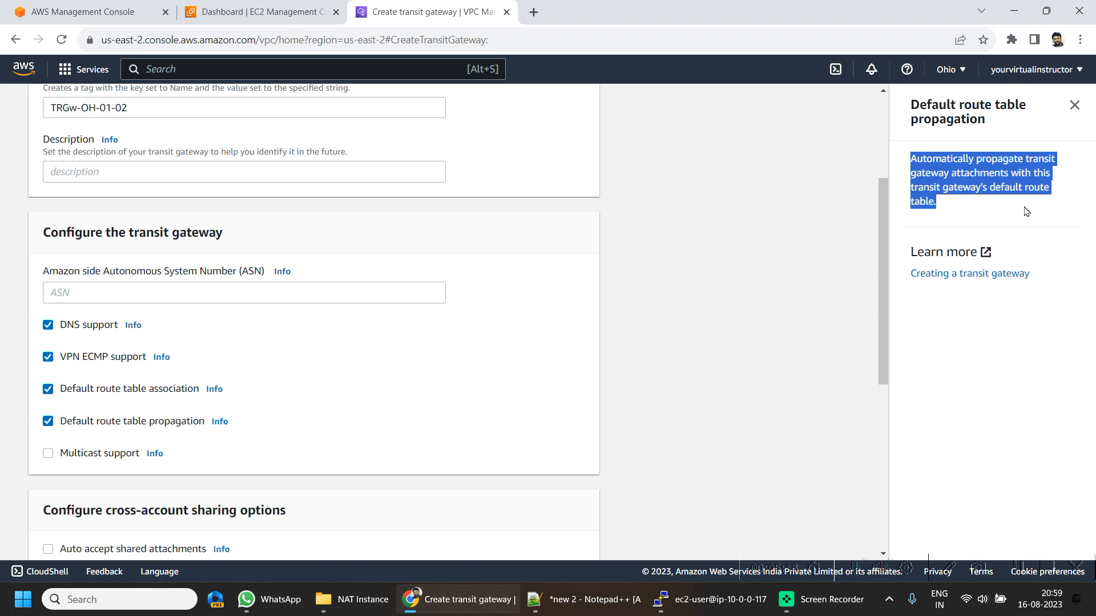
{"action": "left_click", "coordinate": [1075, 106]}
Create the transit gateway with the default configuration, without shared attachment auto-acceptance or a CIDR block.
{"action": "scroll", "coordinate": [319, 383], "scroll_direction": "down", "scroll_amount": 3}
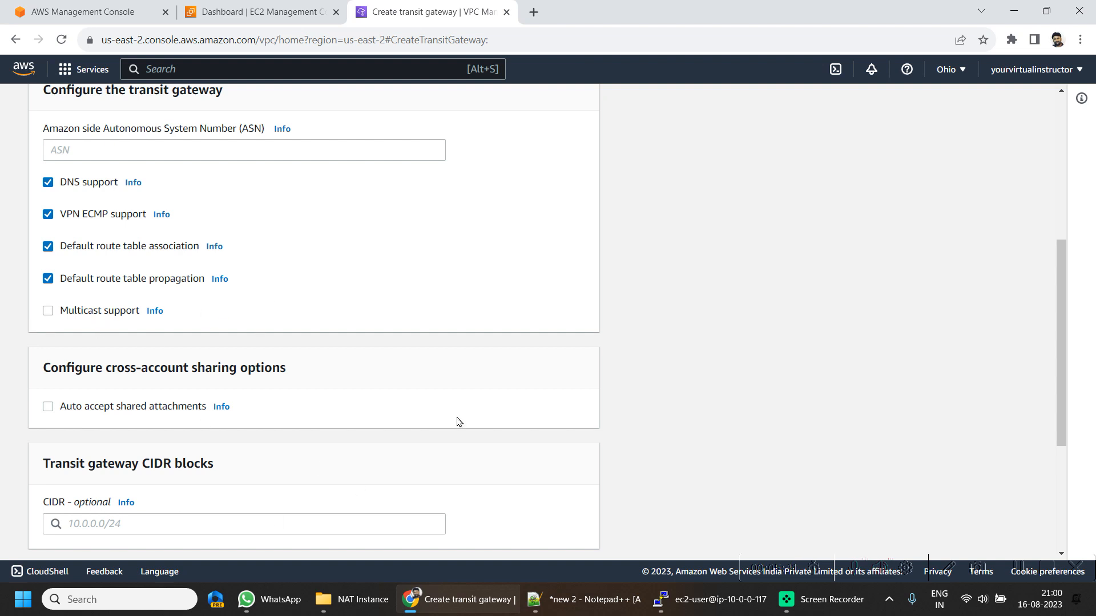
{"action": "scroll", "coordinate": [437, 302], "scroll_direction": "down", "scroll_amount": 4}
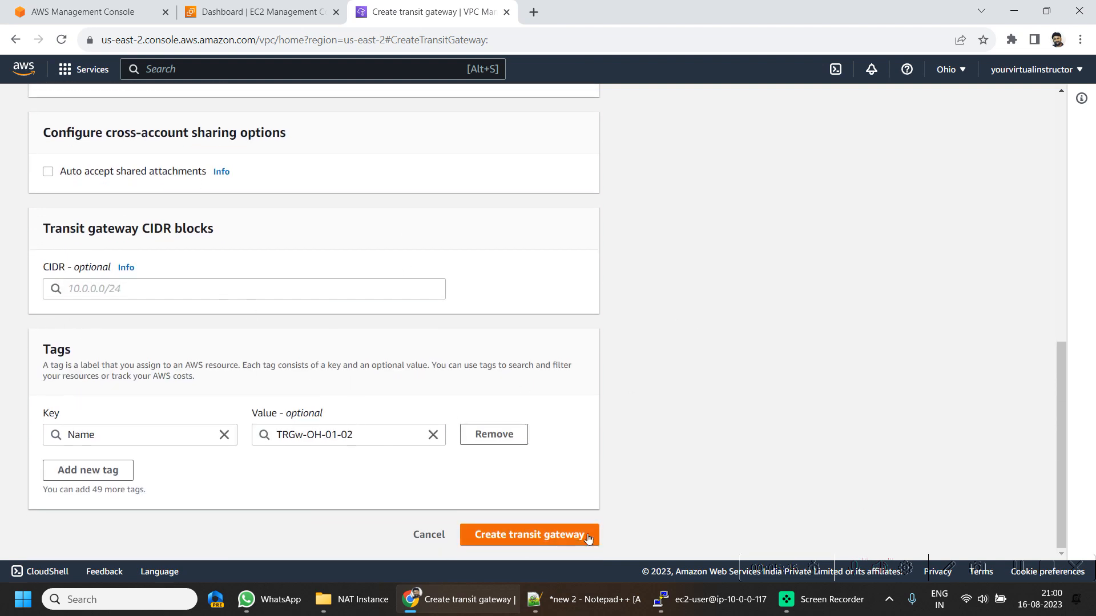
{"action": "left_click", "coordinate": [587, 536]}
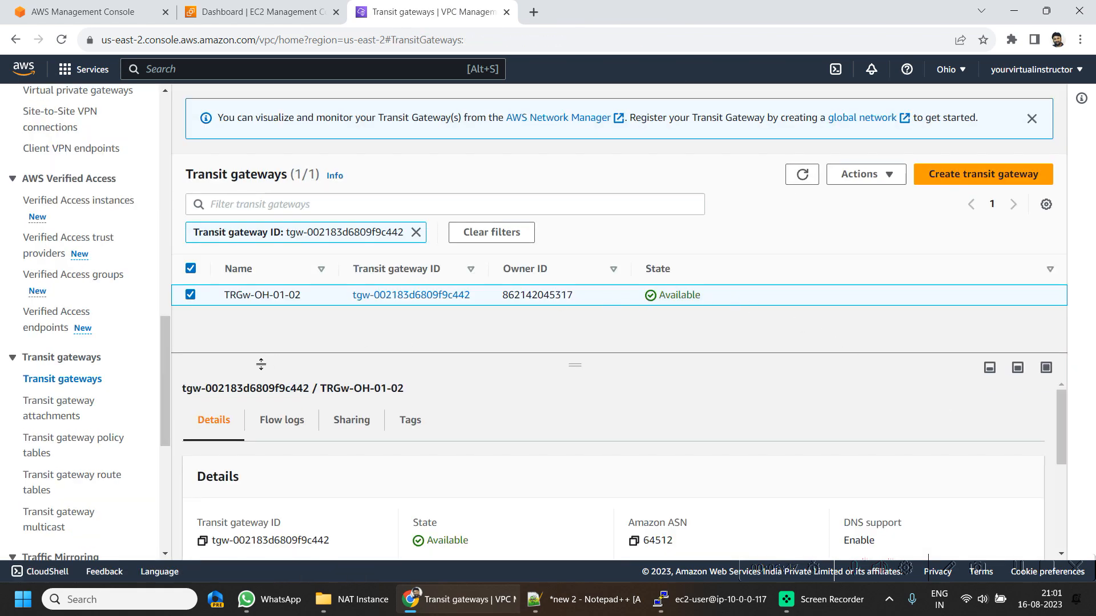
Start a new transit gateway attachment, name it TRgw-Att-oh-01 and copy that name.
{"action": "left_click", "coordinate": [62, 408]}
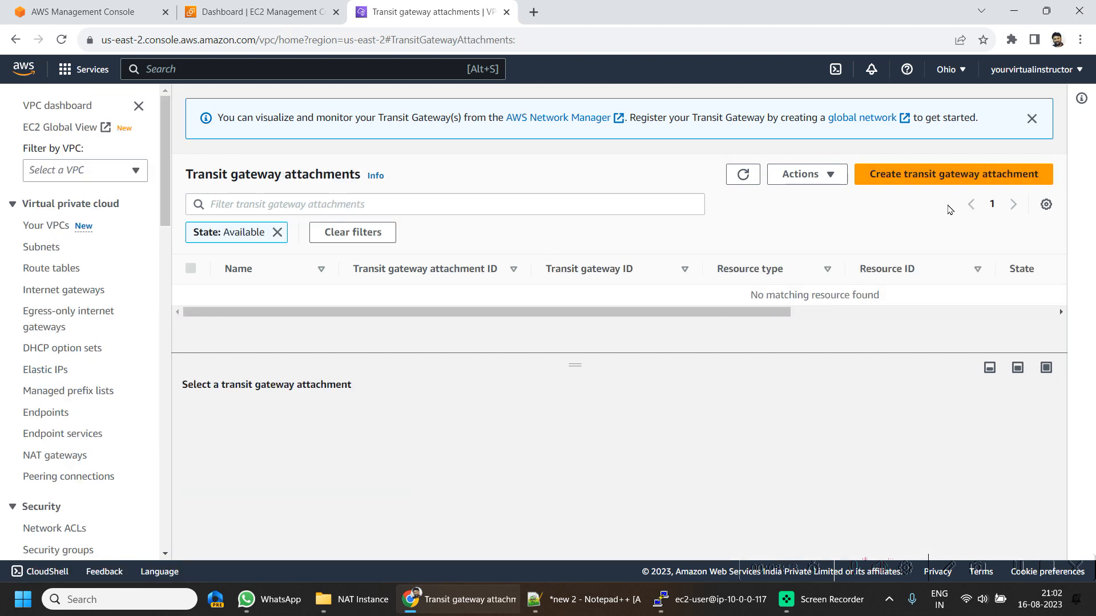
{"action": "left_click", "coordinate": [953, 174]}
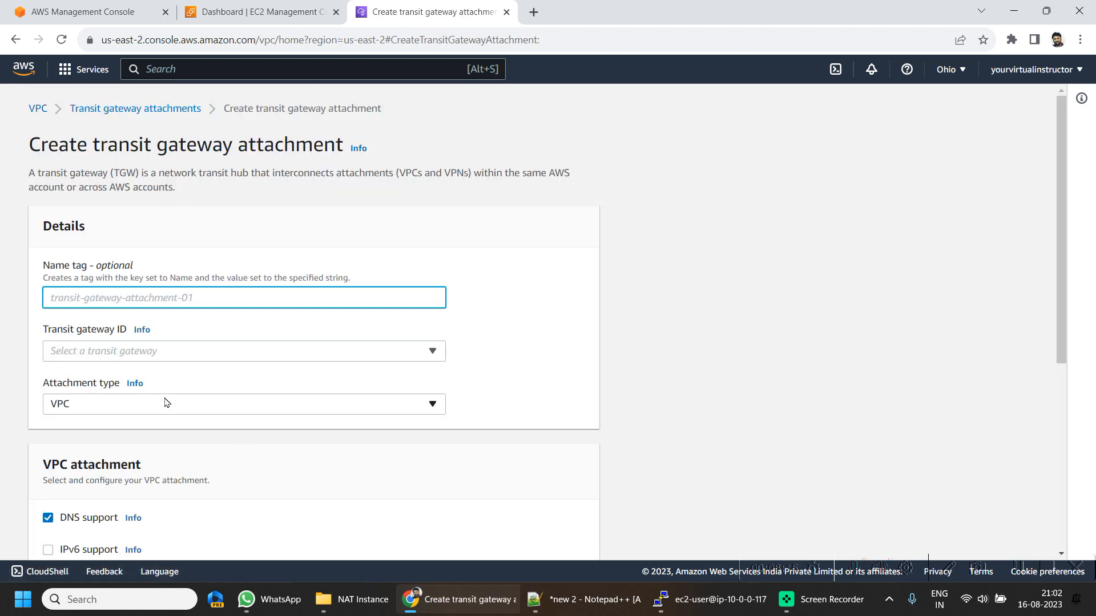
{"action": "type", "text": "TRgw-Att-oh-01"}
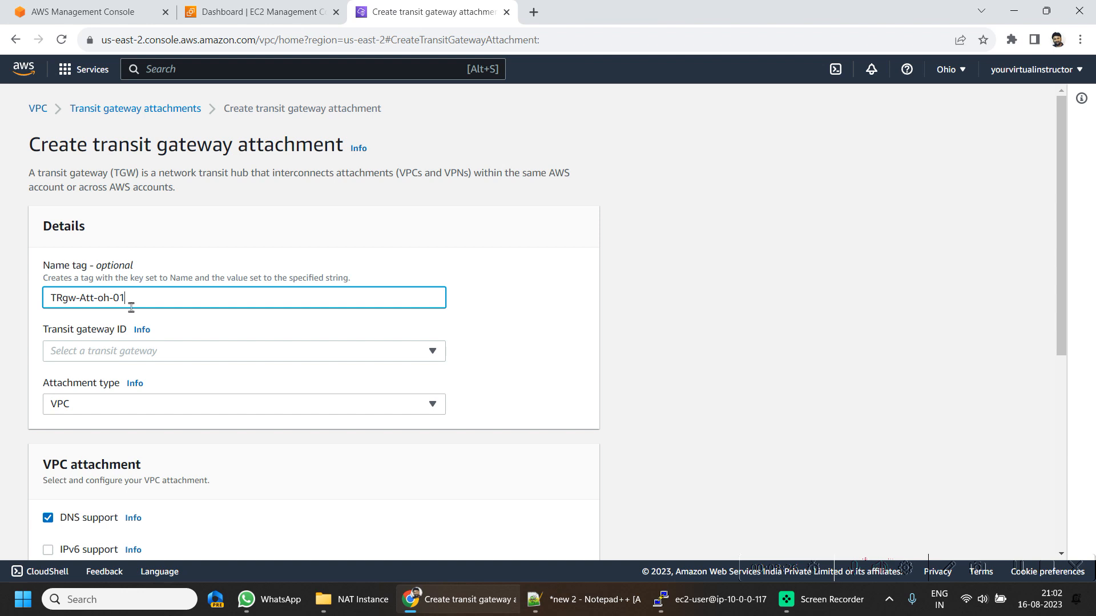
{"action": "left_click_drag", "start_coordinate": [146, 302], "coordinate": [11, 288]}
{"action": "key", "text": "ctrl+c"}
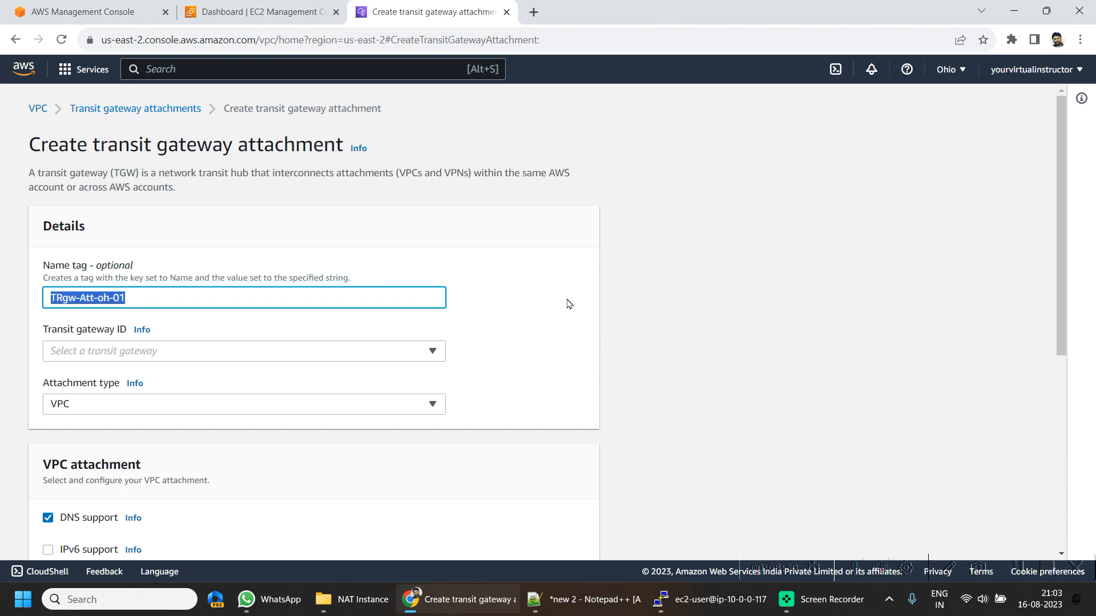
Select the transit gateway TRGw-OH-01-02 for the attachment and keep VPC as the attachment type.
{"action": "left_click", "coordinate": [102, 351]}
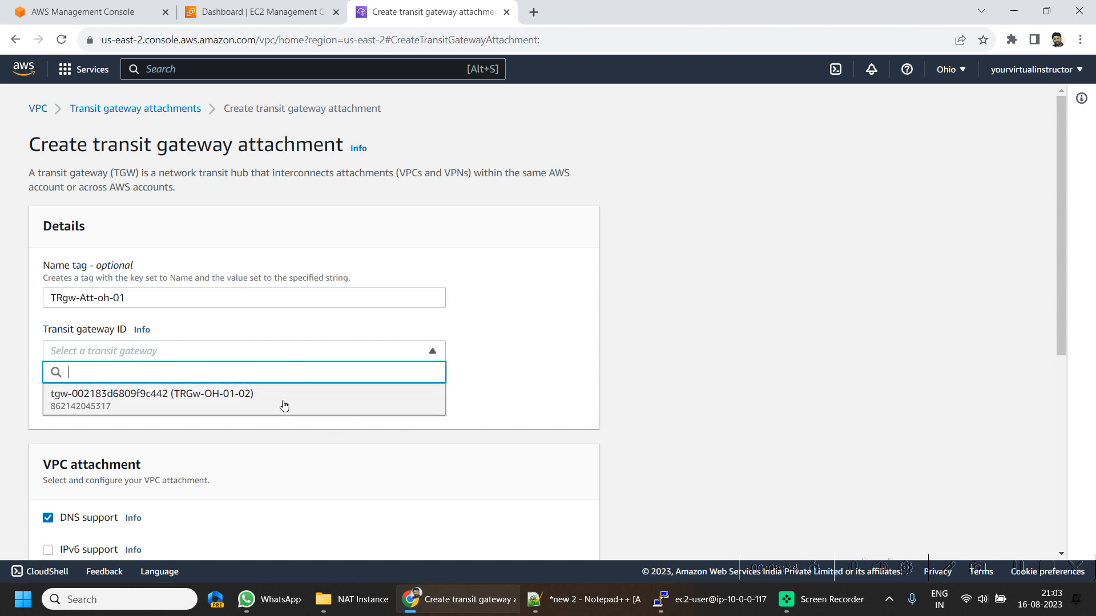
{"action": "left_click", "coordinate": [283, 405]}
{"action": "scroll", "coordinate": [514, 376], "scroll_direction": "down", "scroll_amount": 1}
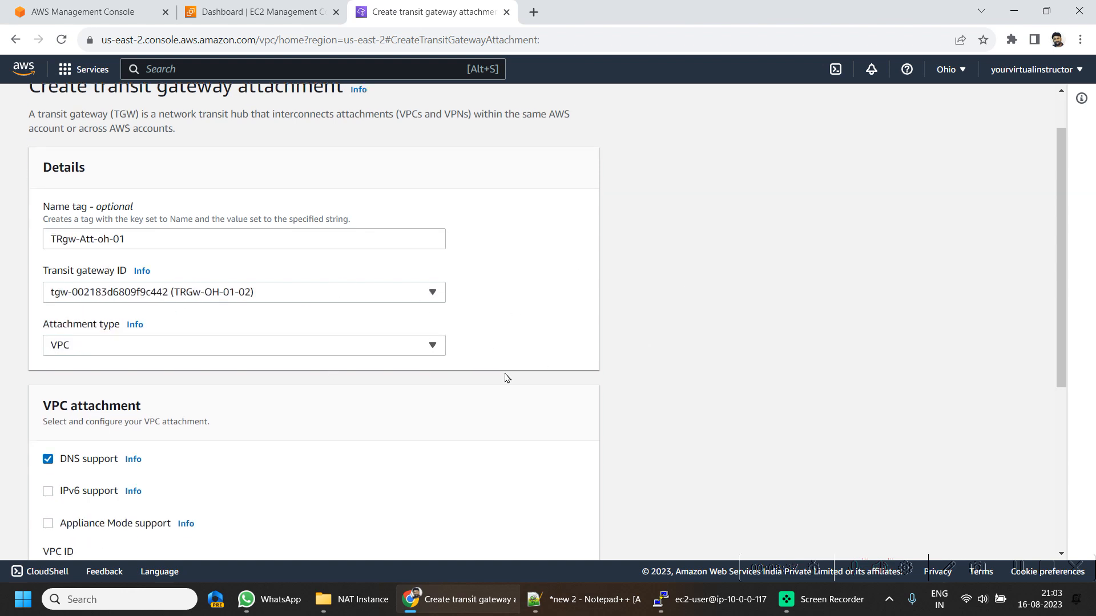
{"action": "scroll", "coordinate": [509, 379], "scroll_direction": "down", "scroll_amount": 1}
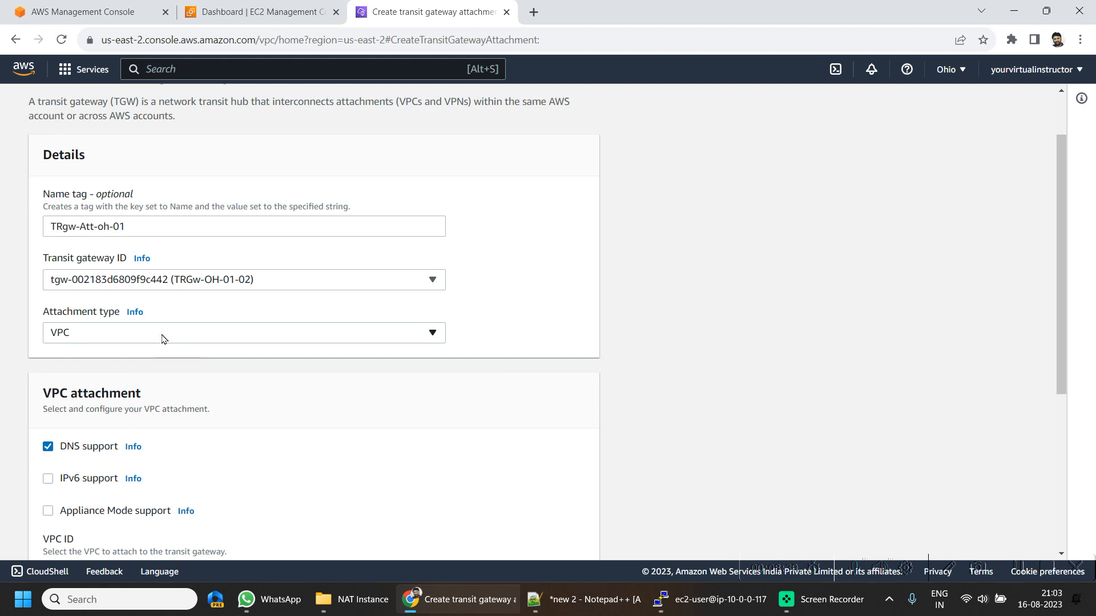
{"action": "left_click", "coordinate": [164, 339]}
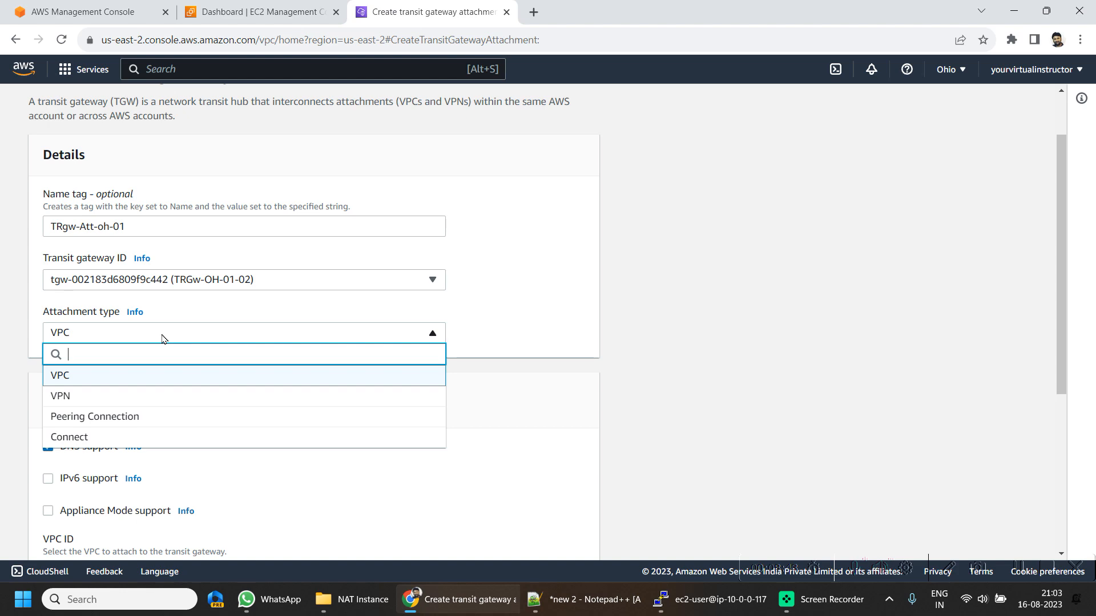
{"action": "left_click", "coordinate": [162, 336]}
Choose vpc-oh-01 as the VPC to attach, keeping its us-east-2a and us-east-2b subnets selected.
{"action": "scroll", "coordinate": [461, 418], "scroll_direction": "down", "scroll_amount": 2}
{"action": "scroll", "coordinate": [461, 419], "scroll_direction": "down", "scroll_amount": 3}
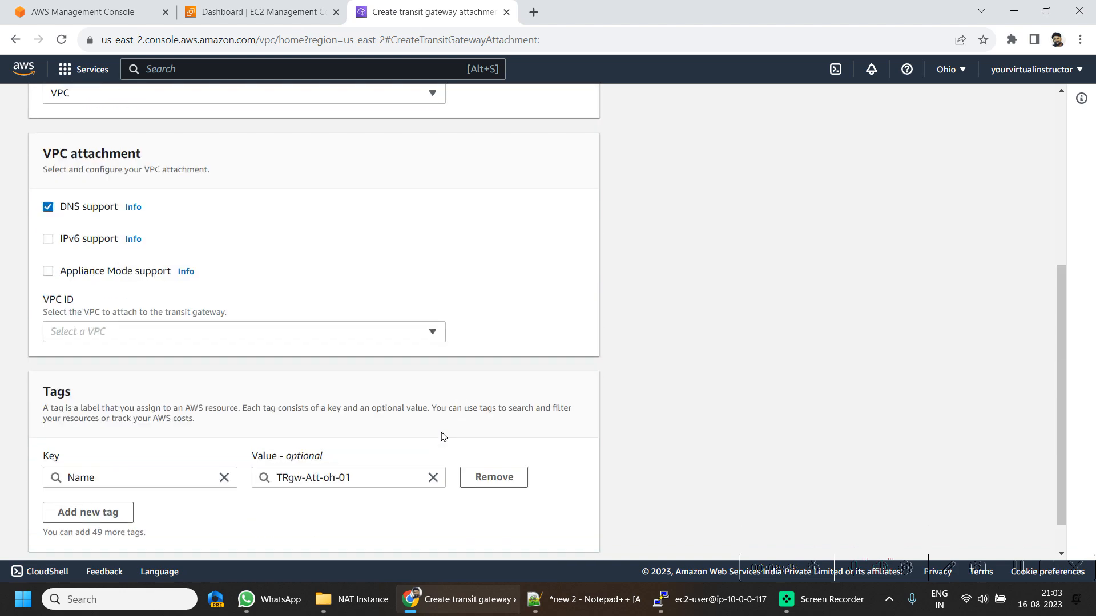
{"action": "left_click", "coordinate": [114, 289]}
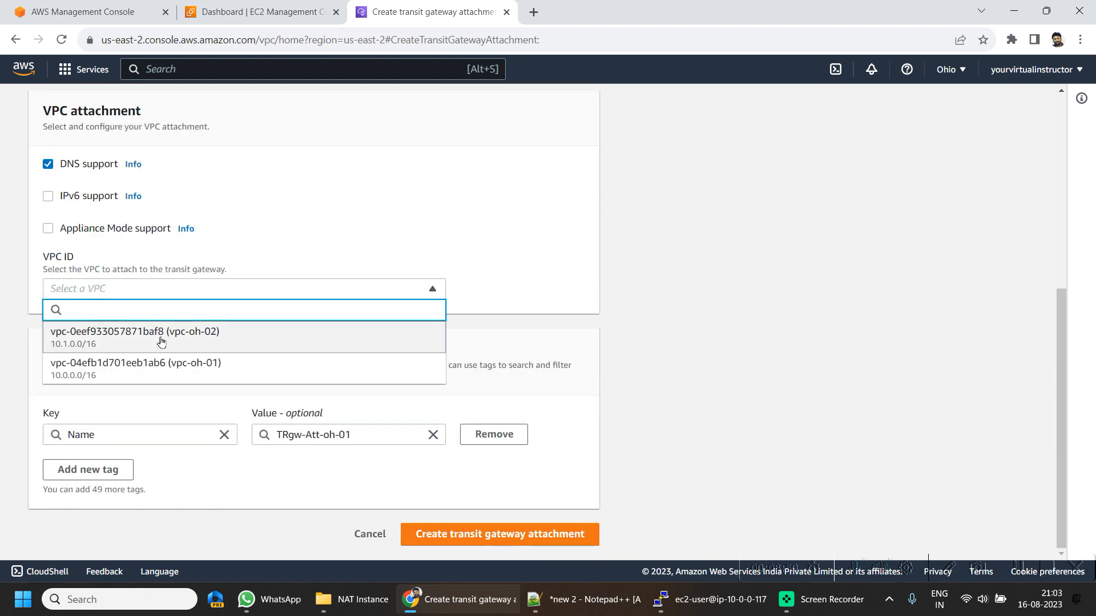
{"action": "left_click", "coordinate": [227, 378]}
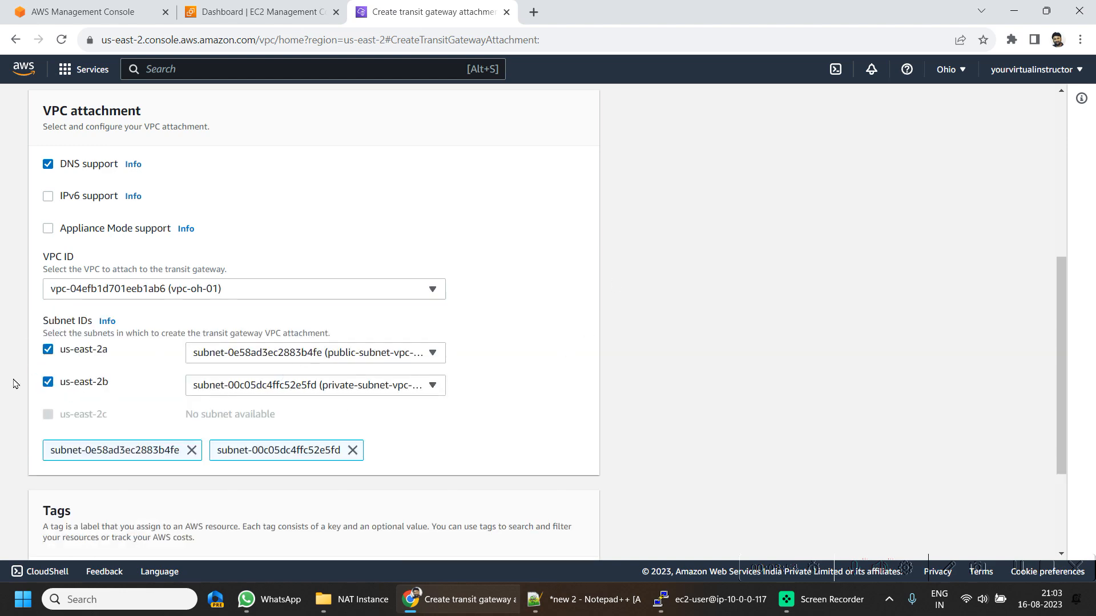
{"action": "scroll", "coordinate": [607, 386], "scroll_direction": "down", "scroll_amount": 3}
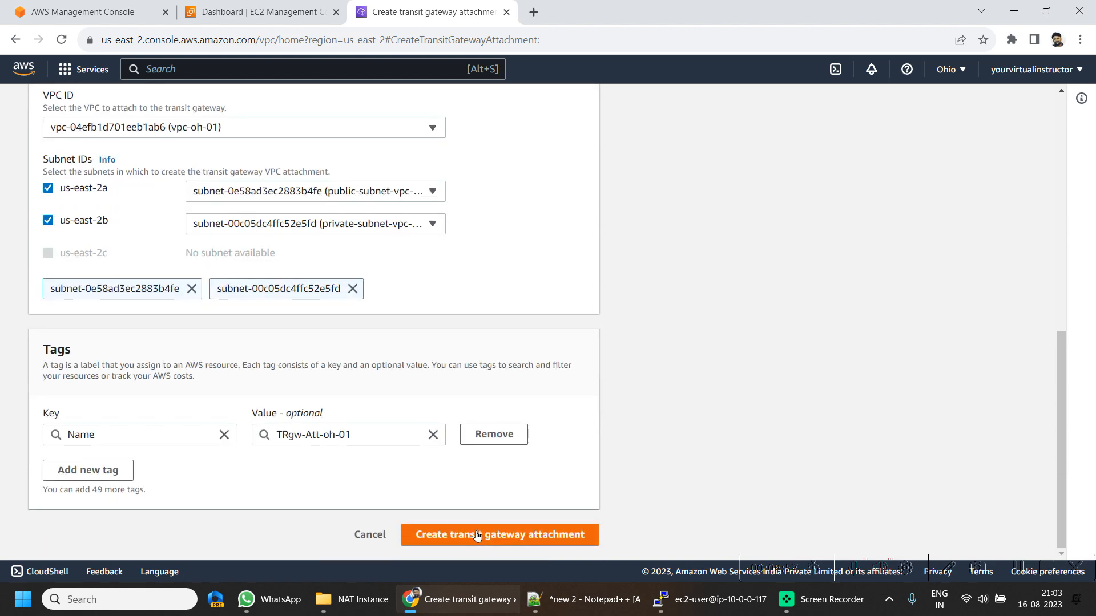
Create the prepared attachment and start a second one named TRgw-Att-oh-02 on the transit gateway TRGw-OH-01-02.
{"action": "left_click", "coordinate": [477, 534]}
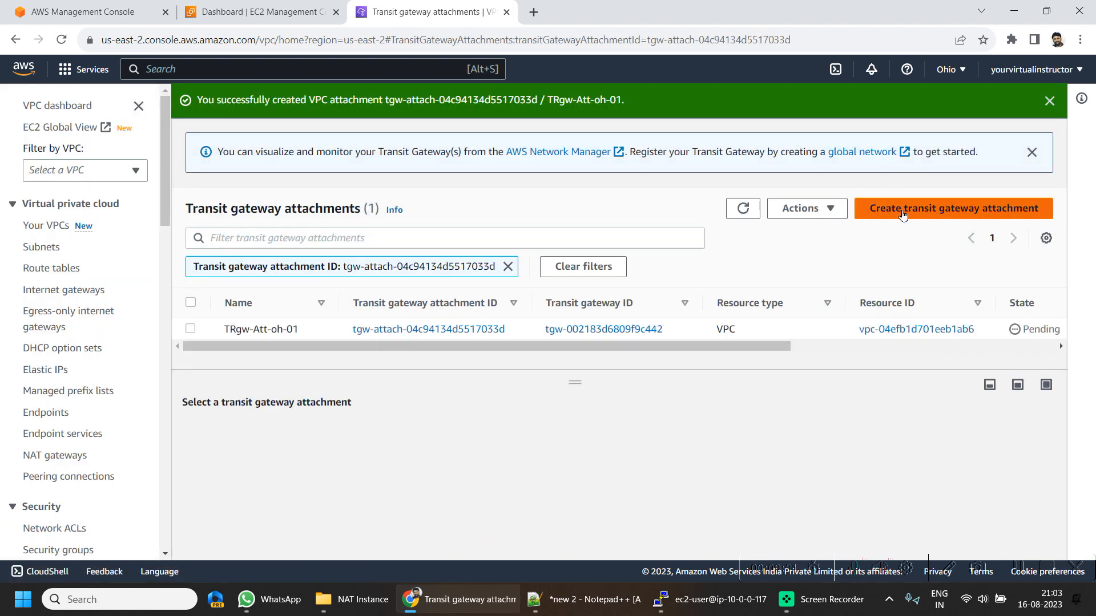
{"action": "left_click", "coordinate": [905, 209]}
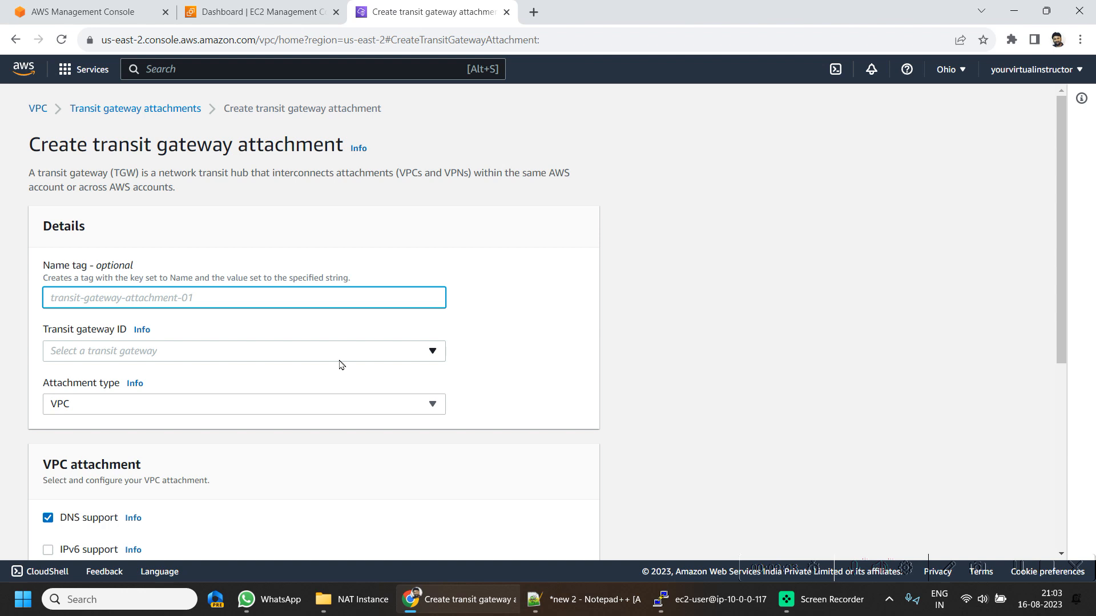
{"action": "key", "text": "ctrl+v"}
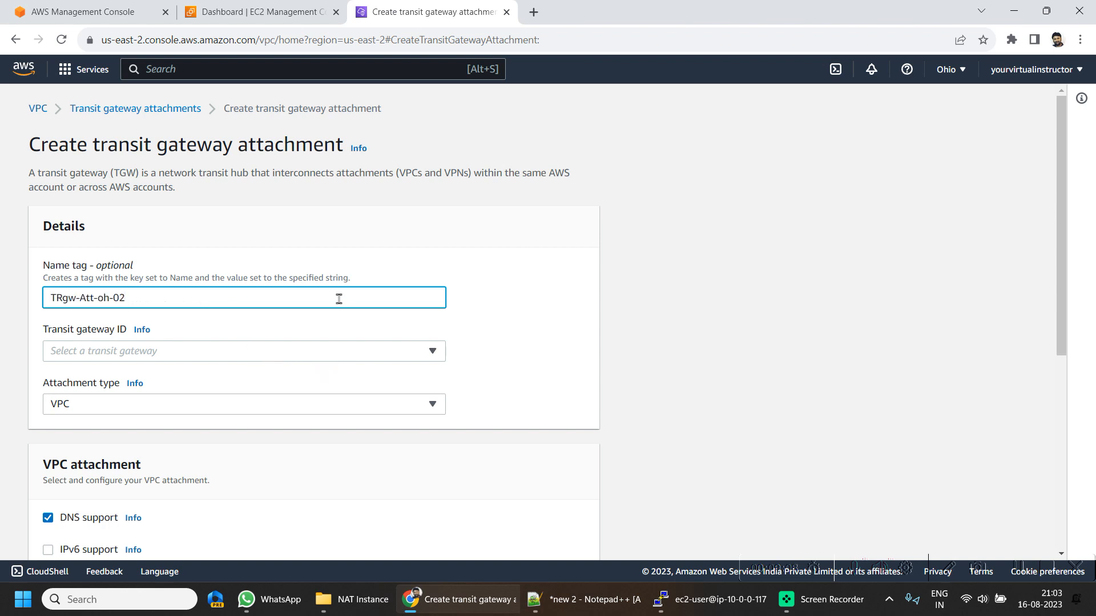
{"action": "left_click", "coordinate": [308, 361]}
{"action": "left_click", "coordinate": [228, 392]}
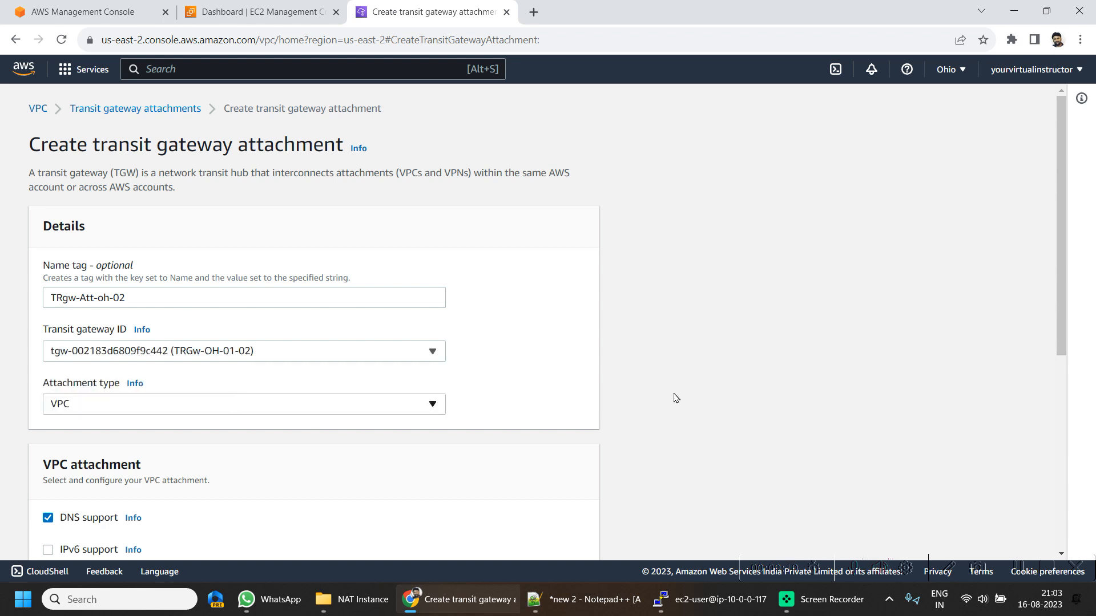
Choose vpc-oh-02 as the VPC to attach, keep its us-east-2a private subnet selected, and create the attachment.
{"action": "scroll", "coordinate": [368, 392], "scroll_direction": "down", "scroll_amount": 6}
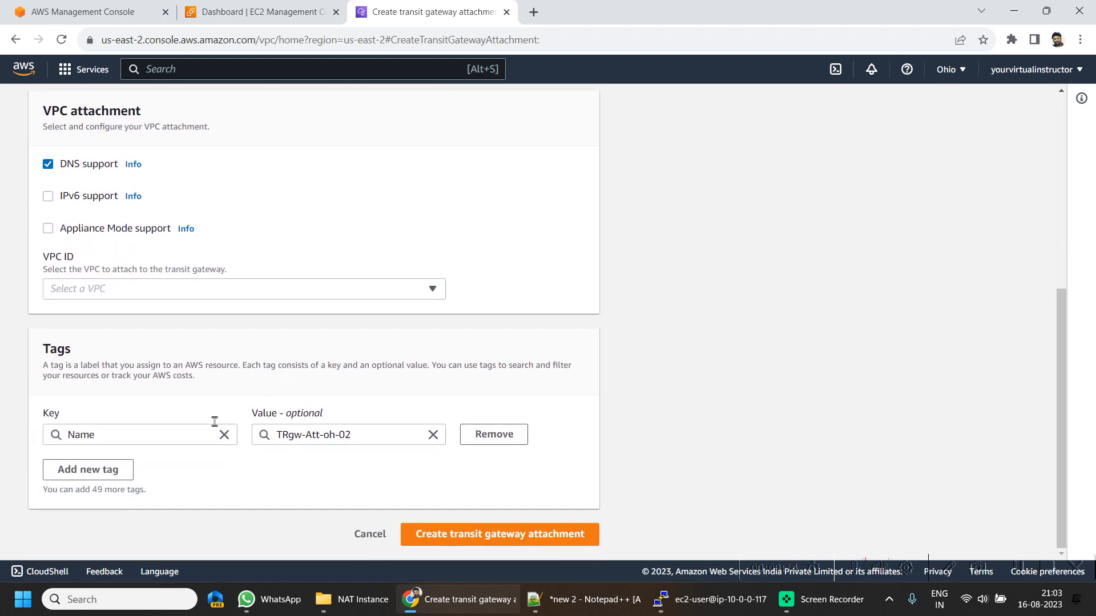
{"action": "left_click", "coordinate": [231, 295]}
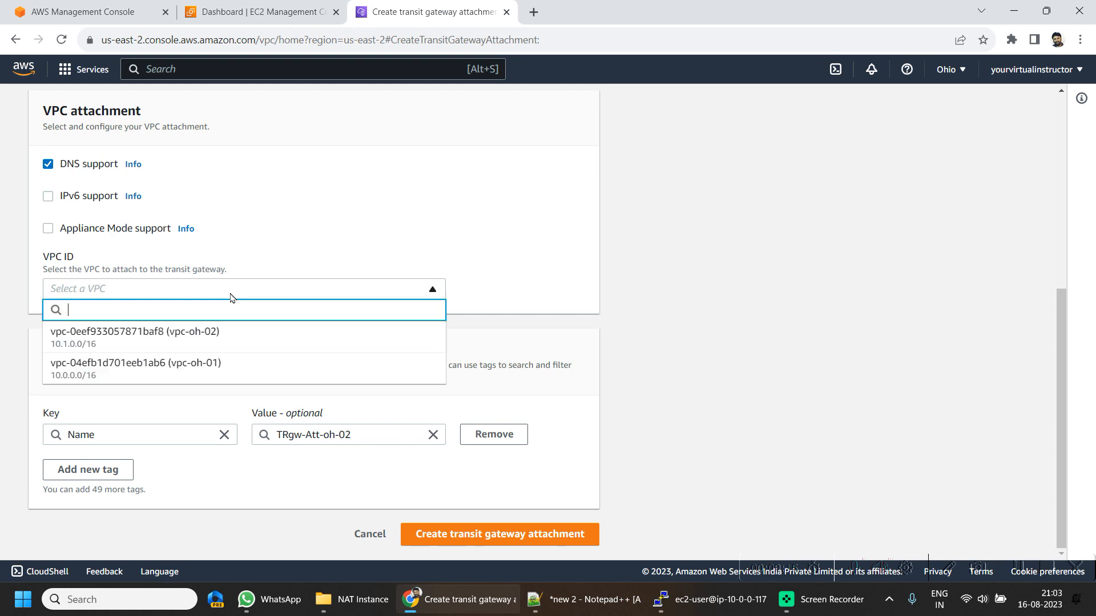
{"action": "left_click", "coordinate": [223, 335]}
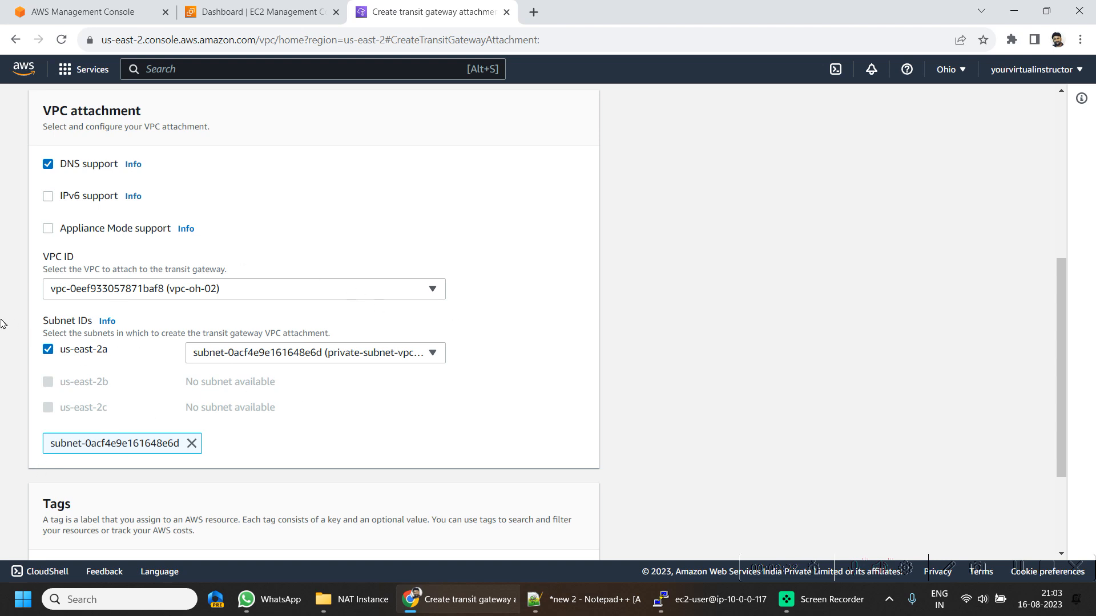
{"action": "scroll", "coordinate": [588, 345], "scroll_direction": "down", "scroll_amount": 3}
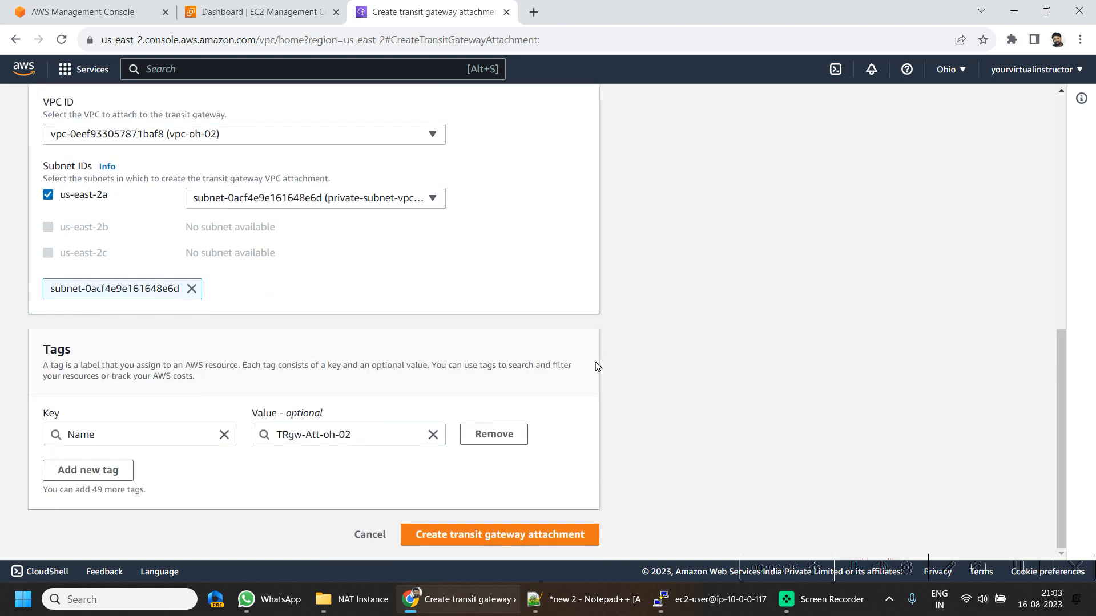
{"action": "left_click", "coordinate": [520, 538]}
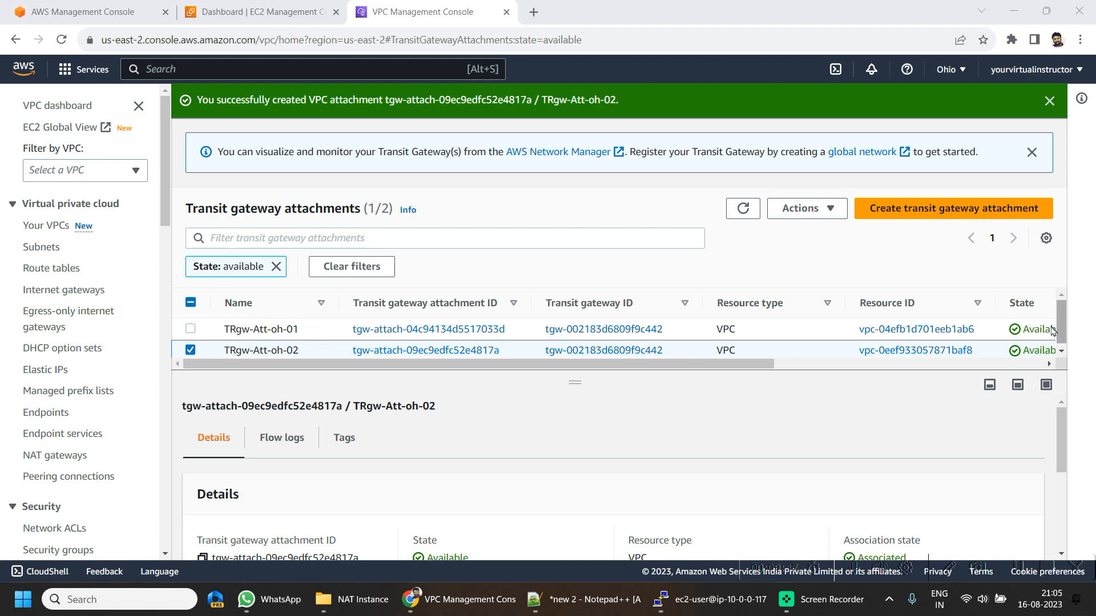
Check the state of both transit gateway attachments and examine the associations of the transit gateway route table.
{"action": "left_click_drag", "start_coordinate": [1053, 332], "coordinate": [1035, 362]}
{"action": "scroll", "coordinate": [382, 393], "scroll_direction": "down", "scroll_amount": 1}
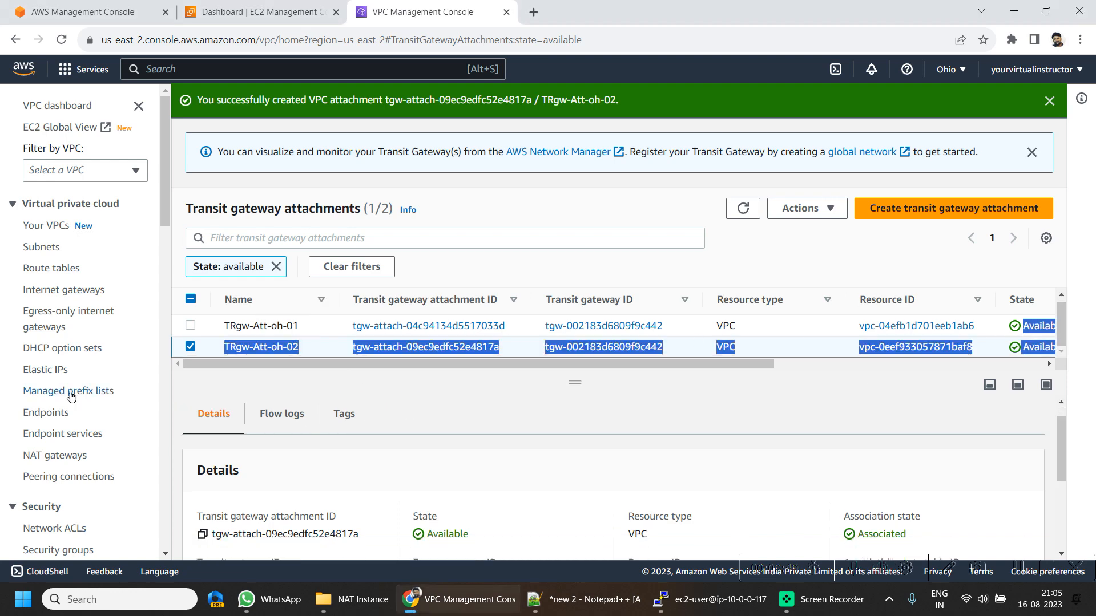
{"action": "scroll", "coordinate": [35, 376], "scroll_direction": "down", "scroll_amount": 5}
{"action": "scroll", "coordinate": [114, 351], "scroll_direction": "down", "scroll_amount": 10}
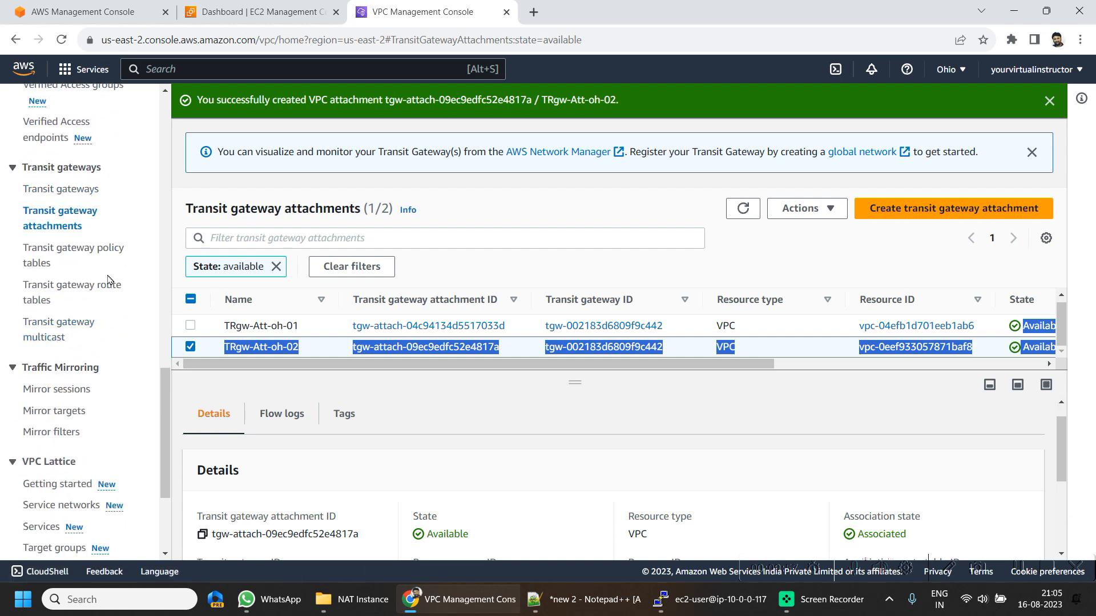
{"action": "left_click", "coordinate": [88, 292]}
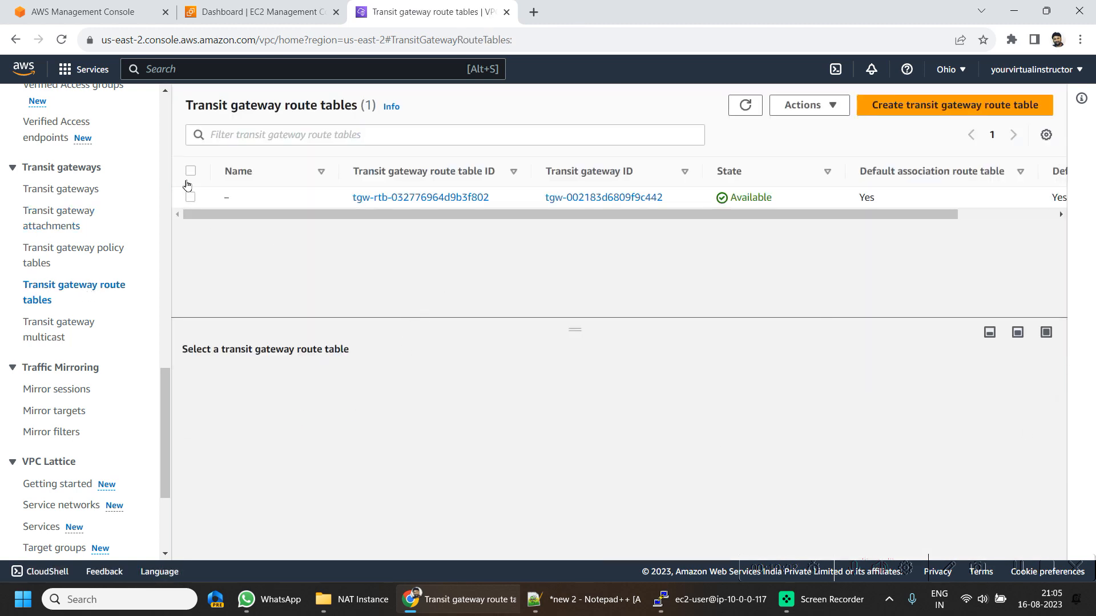
{"action": "left_click", "coordinate": [191, 197]}
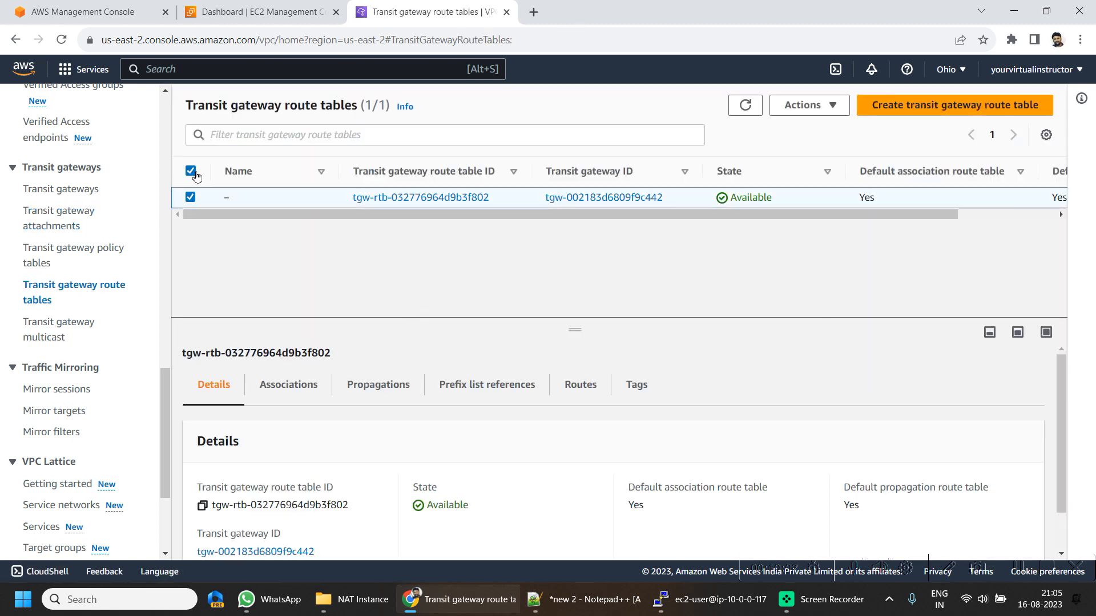
{"action": "left_click", "coordinate": [286, 389]}
{"action": "scroll", "coordinate": [674, 457], "scroll_direction": "down", "scroll_amount": 1}
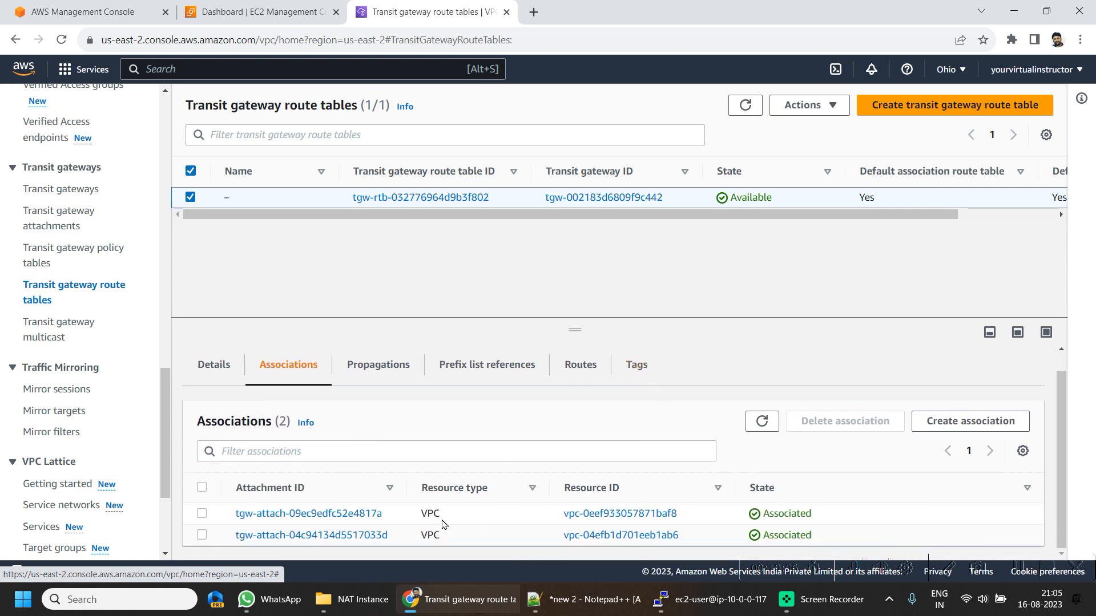
{"action": "left_click_drag", "start_coordinate": [439, 519], "coordinate": [1015, 475]}
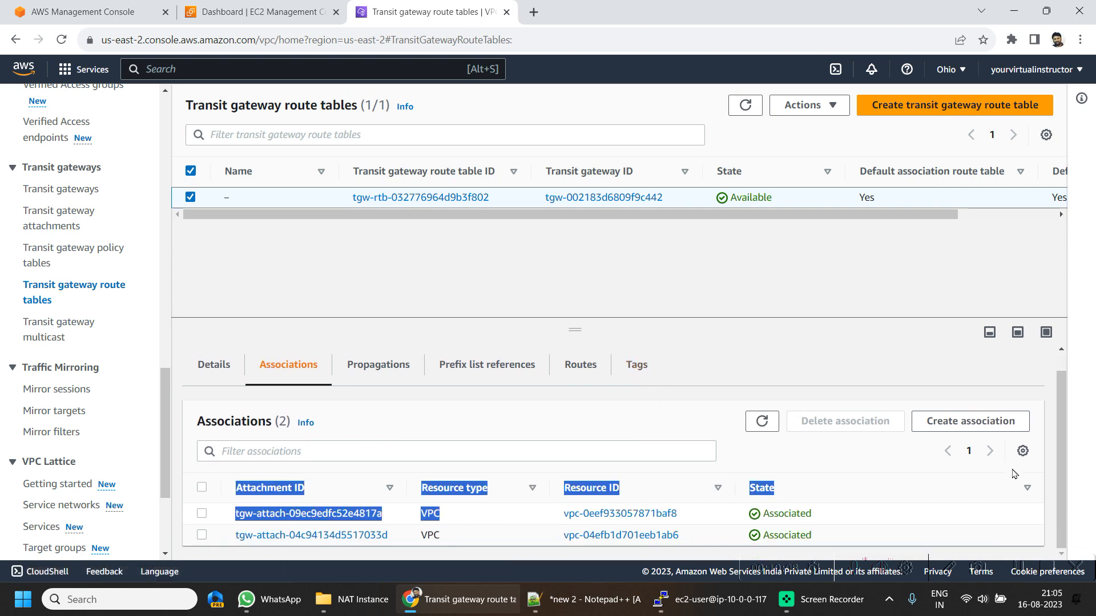
Examine the transit gateway route table's propagations and its routes, including their CIDRs and route type.
{"action": "left_click", "coordinate": [378, 365]}
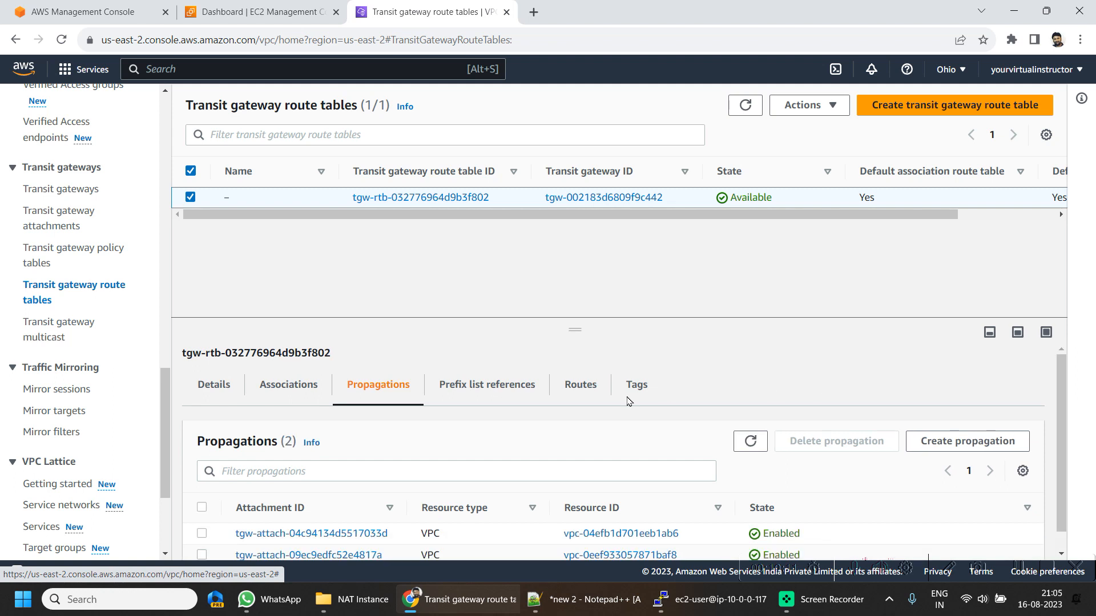
{"action": "scroll", "coordinate": [468, 439], "scroll_direction": "down", "scroll_amount": 1}
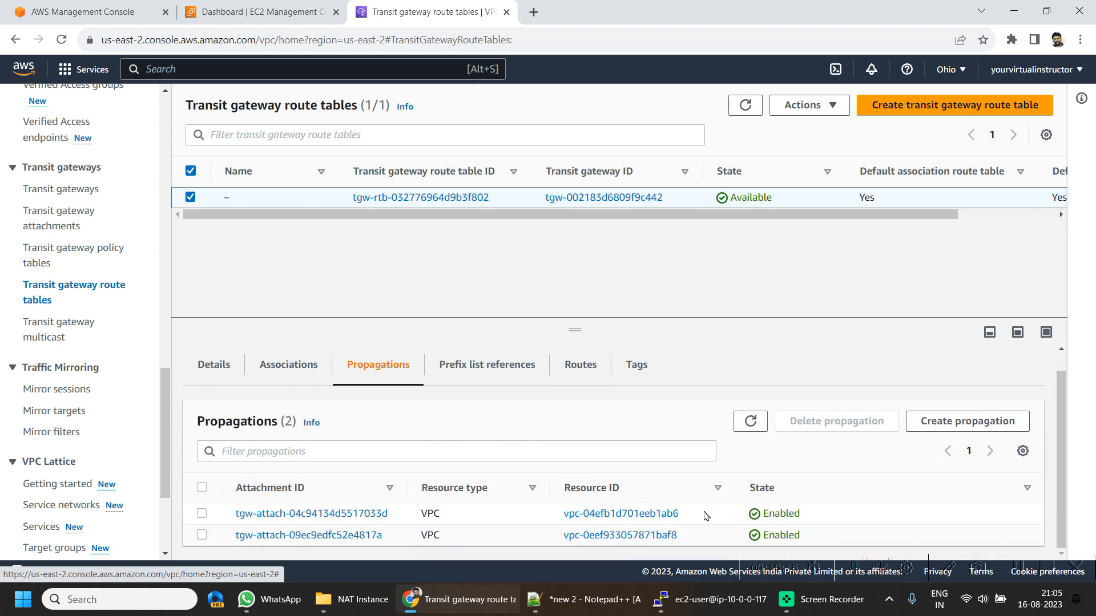
{"action": "left_click", "coordinate": [564, 374]}
{"action": "scroll", "coordinate": [815, 453], "scroll_direction": "down", "scroll_amount": 3}
{"action": "scroll", "coordinate": [814, 430], "scroll_direction": "down", "scroll_amount": 1}
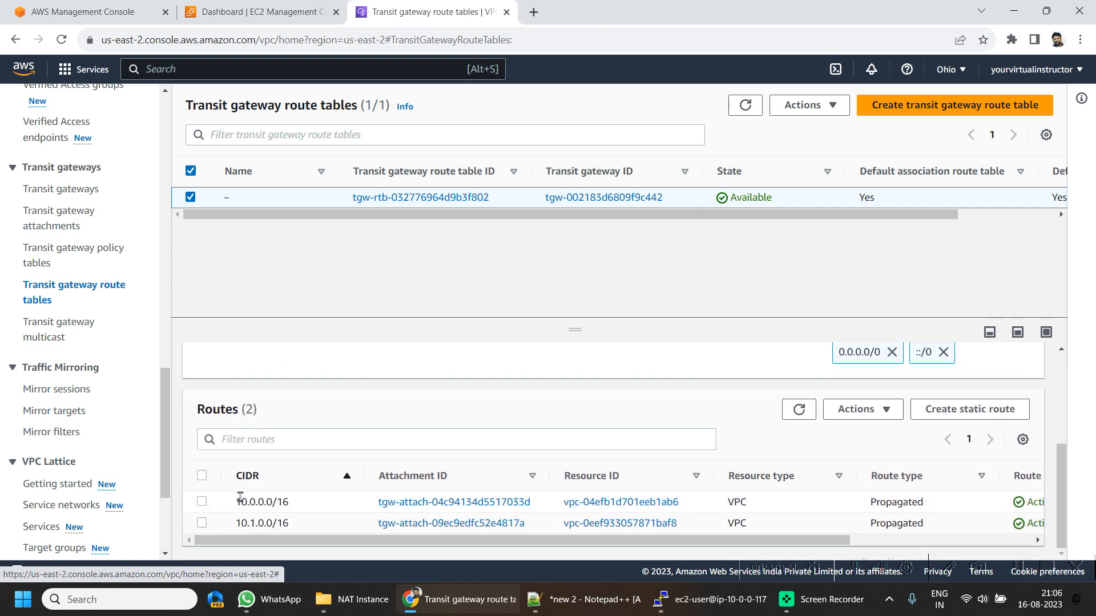
{"action": "left_click_drag", "start_coordinate": [239, 499], "coordinate": [293, 499]}
{"action": "left_click_drag", "start_coordinate": [234, 524], "coordinate": [293, 524]}
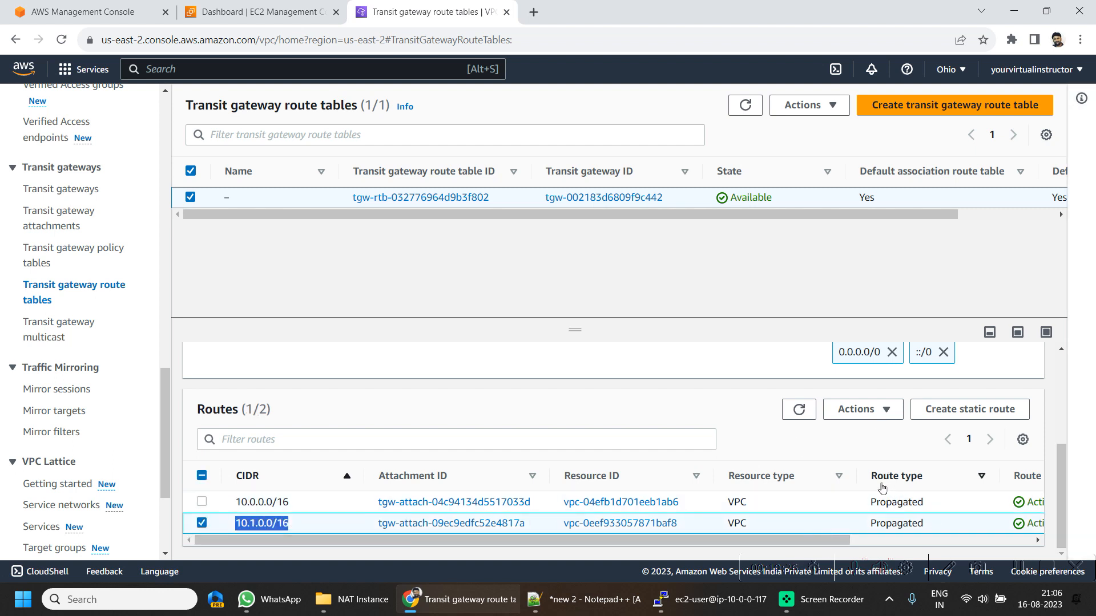
{"action": "double_click", "coordinate": [896, 502]}
{"action": "scroll", "coordinate": [851, 463], "scroll_direction": "up", "scroll_amount": 3}
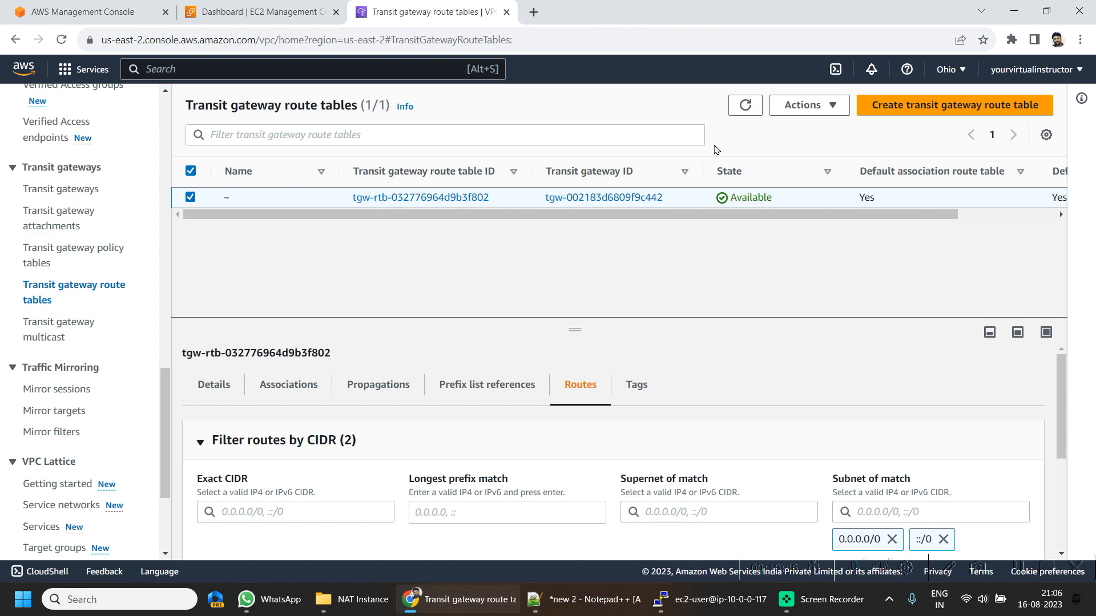
Add a route with destination 10.1.0.0/16 to the VPC route table public-route-table-vpc-oh-01.
{"action": "scroll", "coordinate": [164, 273], "scroll_direction": "up", "scroll_amount": 1}
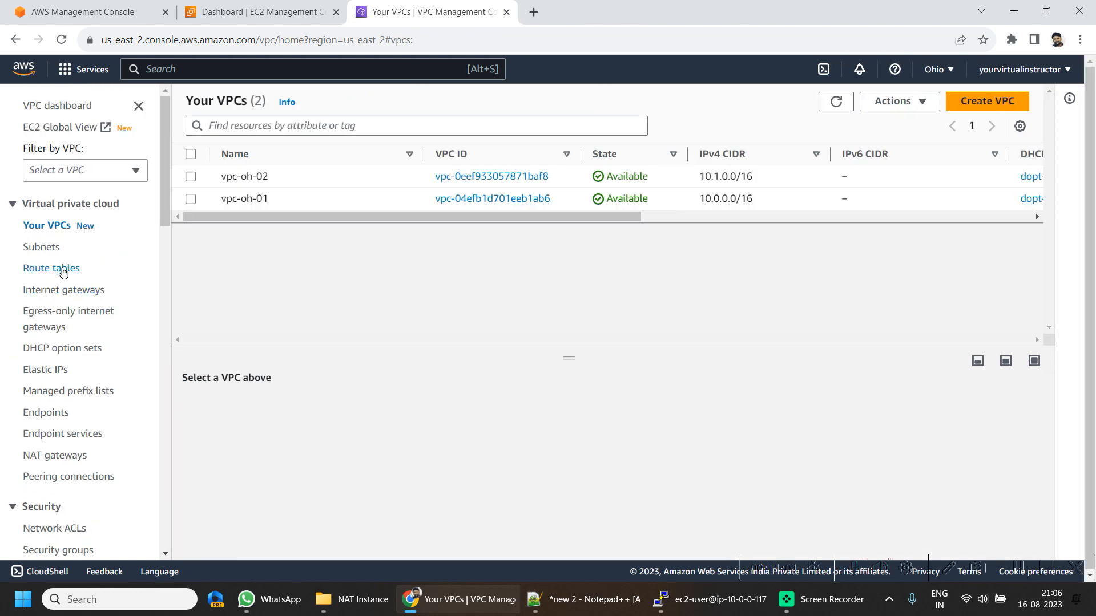
{"action": "left_click", "coordinate": [63, 269]}
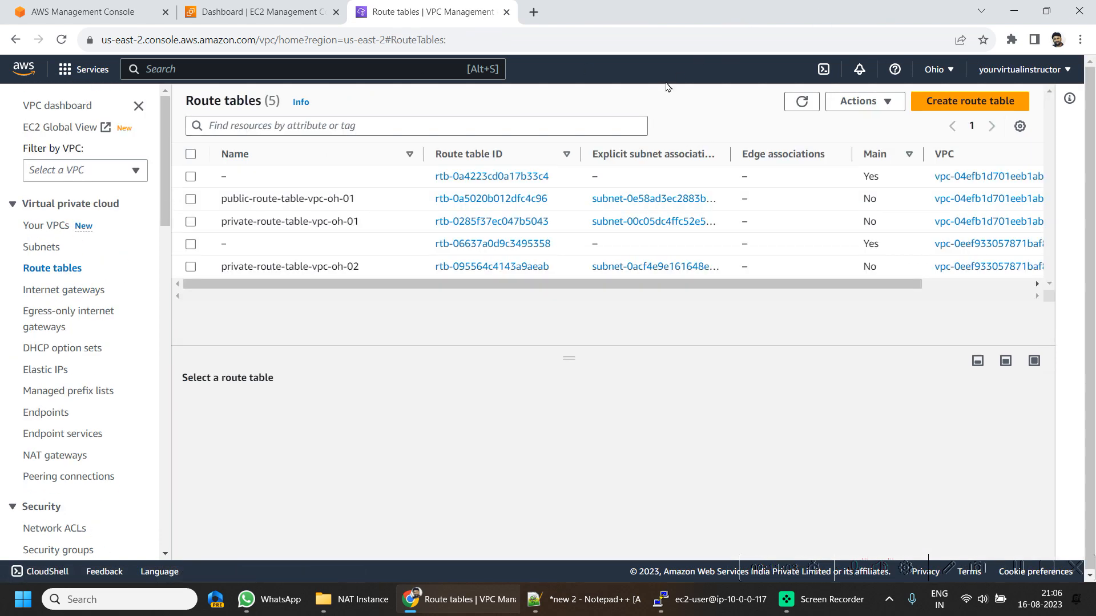
{"action": "left_click", "coordinate": [191, 200]}
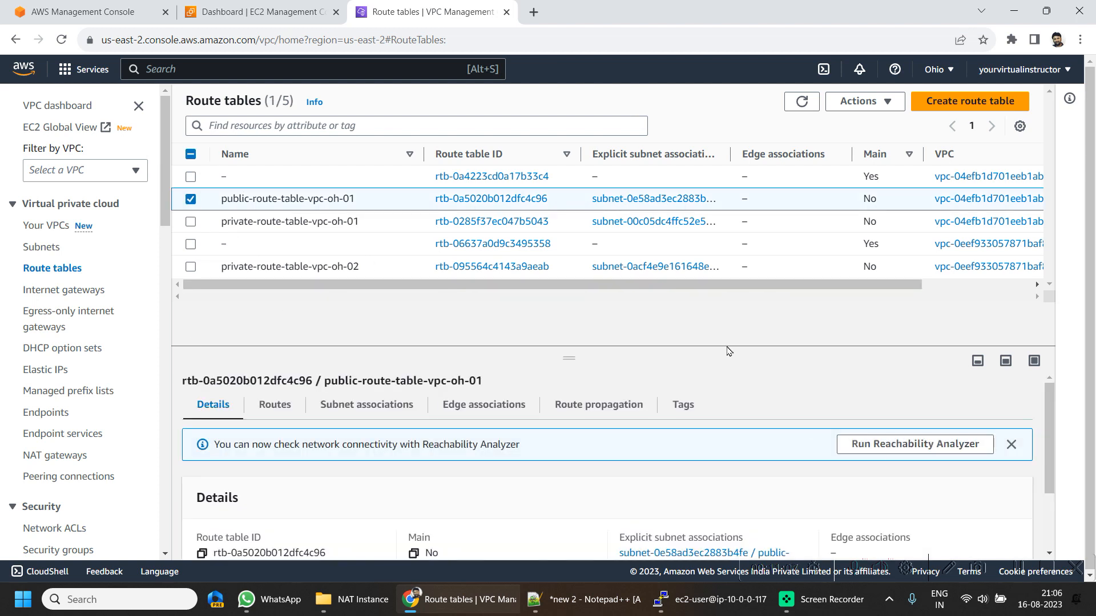
{"action": "left_click", "coordinate": [288, 410]}
{"action": "scroll", "coordinate": [986, 415], "scroll_direction": "down", "scroll_amount": 1}
{"action": "left_click", "coordinate": [977, 384]}
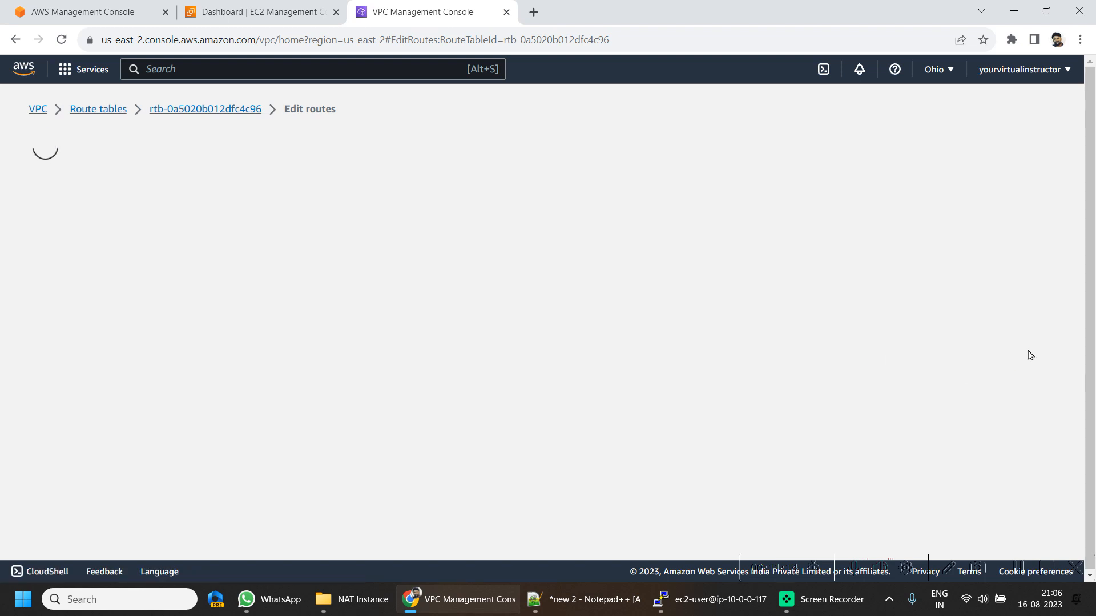
{"action": "left_click", "coordinate": [77, 318]}
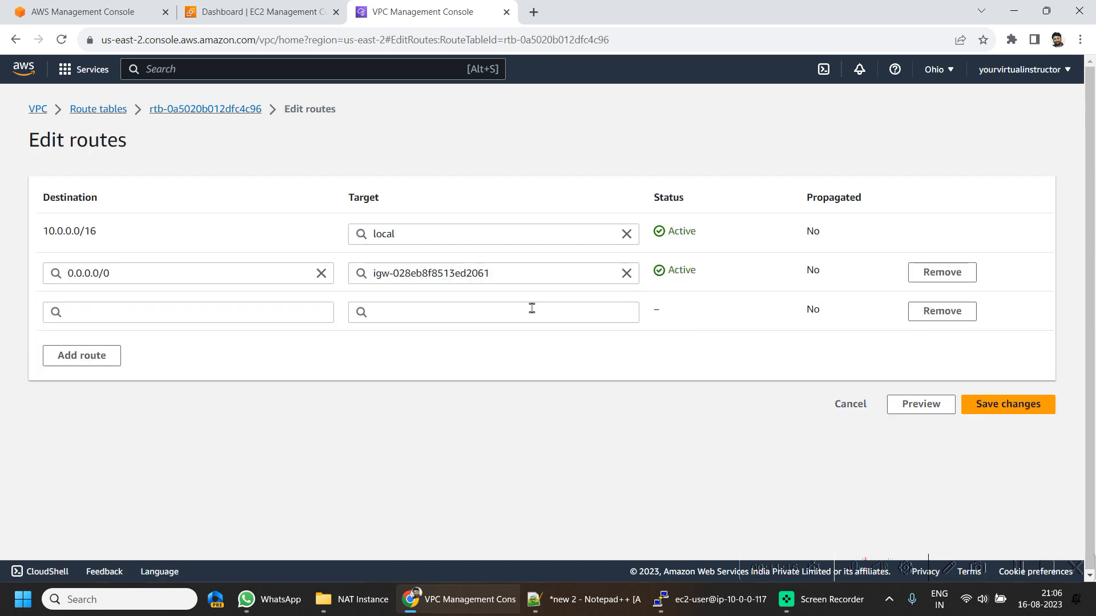
{"action": "left_click", "coordinate": [135, 315]}
{"action": "type", "text": "10.1.0.0"}
{"action": "key", "text": "Return"}
Set the new route's target to the transit gateway and save the route changes.
{"action": "left_click", "coordinate": [394, 318]}
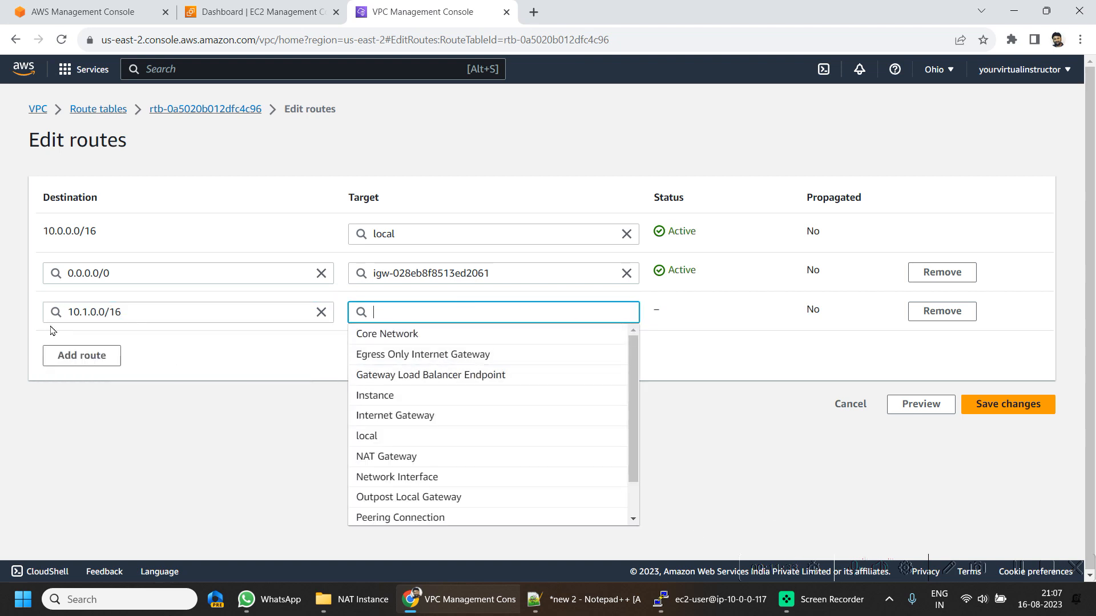
{"action": "type", "text": "tr"}
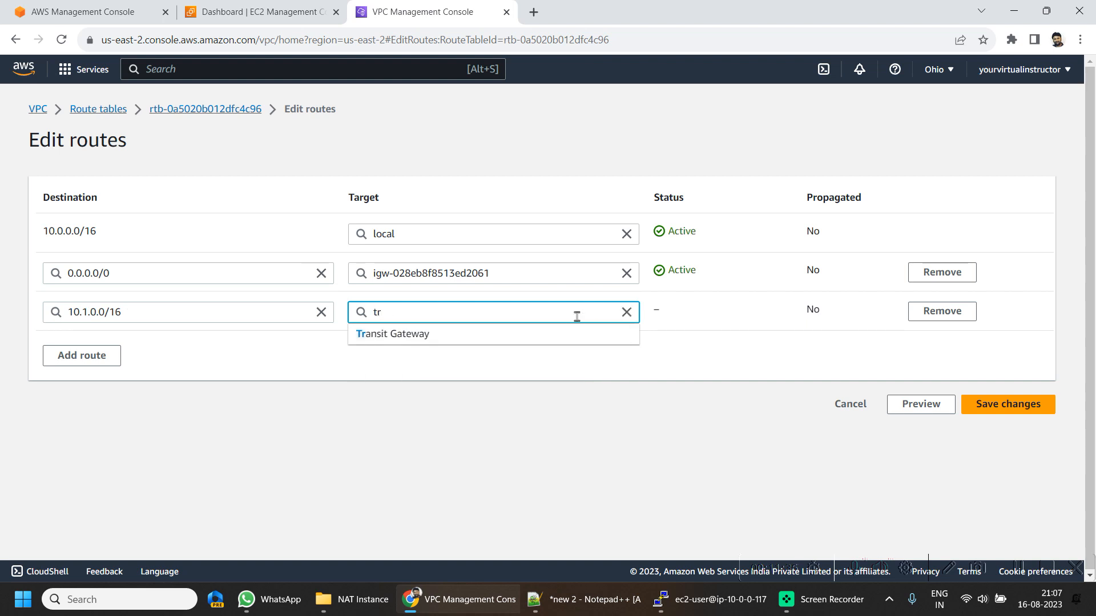
{"action": "left_click", "coordinate": [535, 341]}
{"action": "left_click", "coordinate": [530, 345]}
{"action": "left_click", "coordinate": [978, 404]}
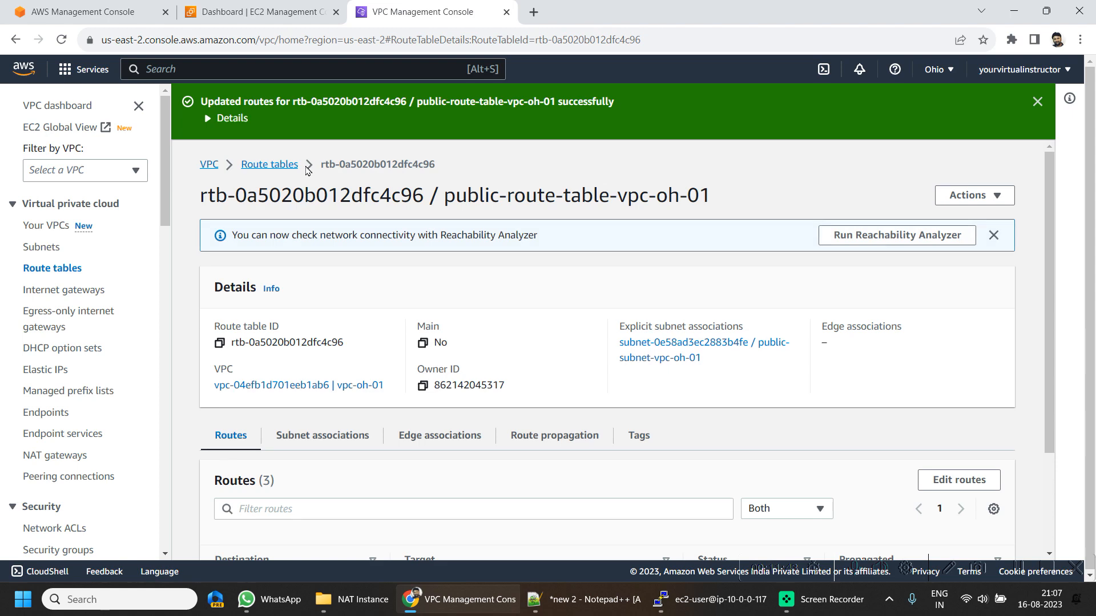
Add a route with destination 10.0.0.0/16 to the VPC route table private-route-table-vpc-oh-02.
{"action": "left_click", "coordinate": [278, 166]}
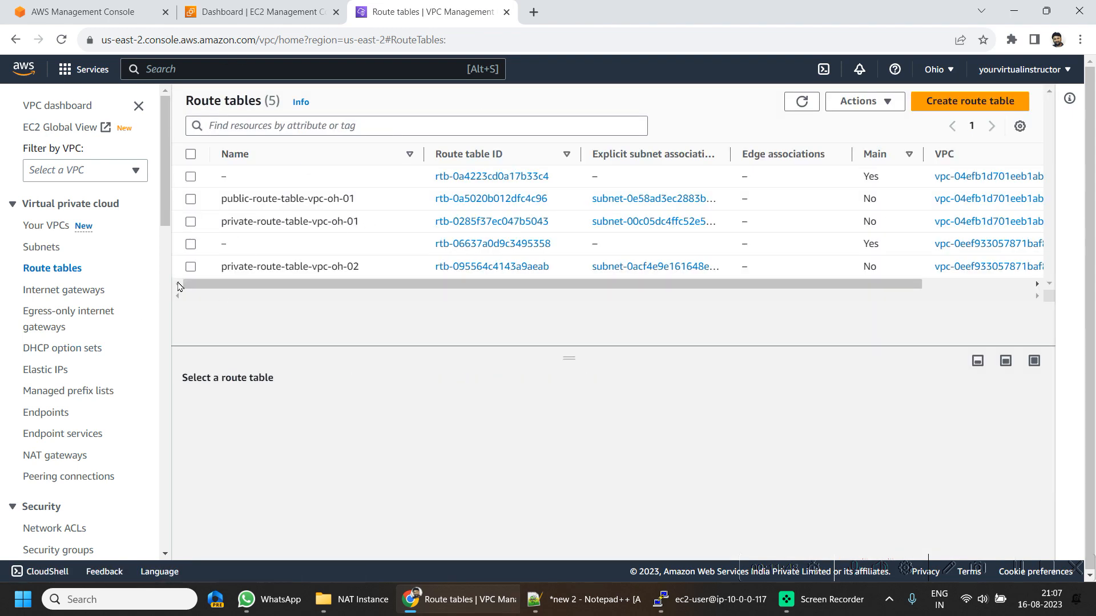
{"action": "left_click", "coordinate": [191, 267]}
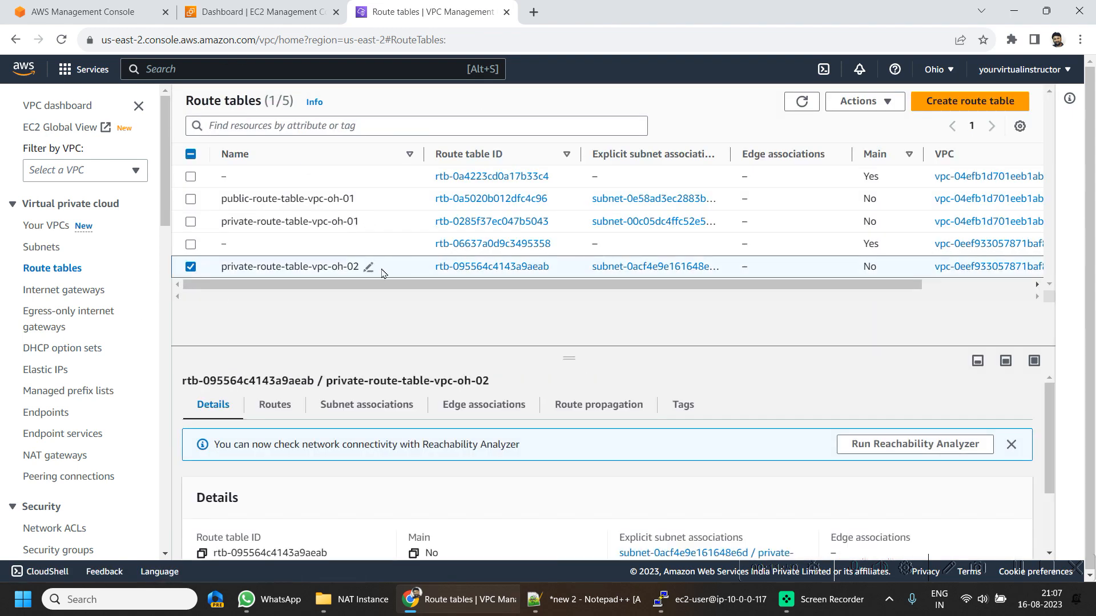
{"action": "left_click_drag", "start_coordinate": [382, 273], "coordinate": [337, 268]}
{"action": "left_click", "coordinate": [282, 412]}
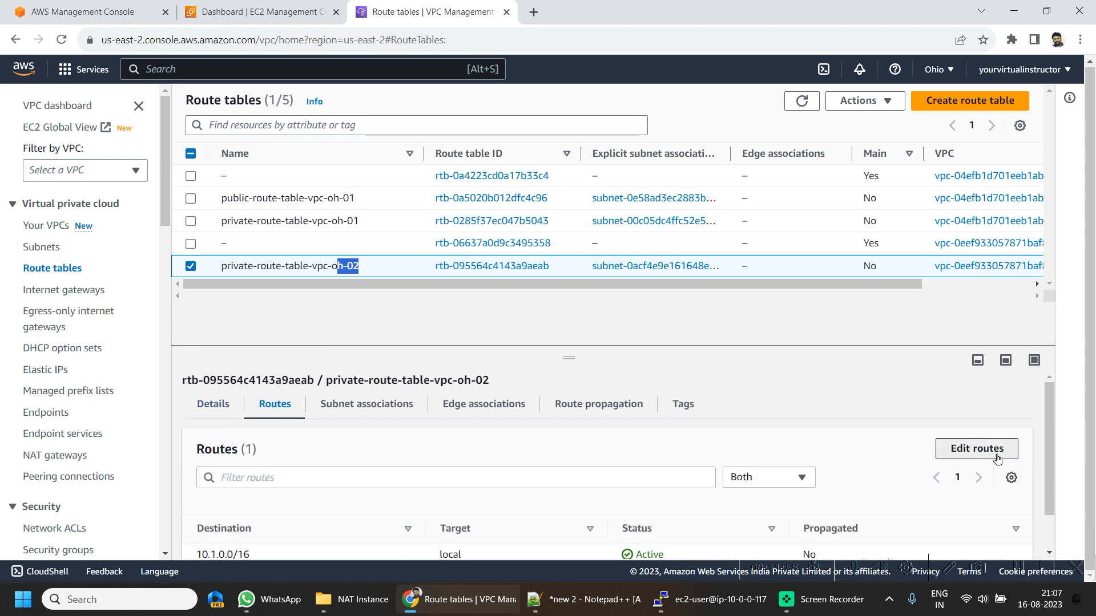
{"action": "left_click", "coordinate": [996, 458]}
{"action": "left_click", "coordinate": [80, 277]}
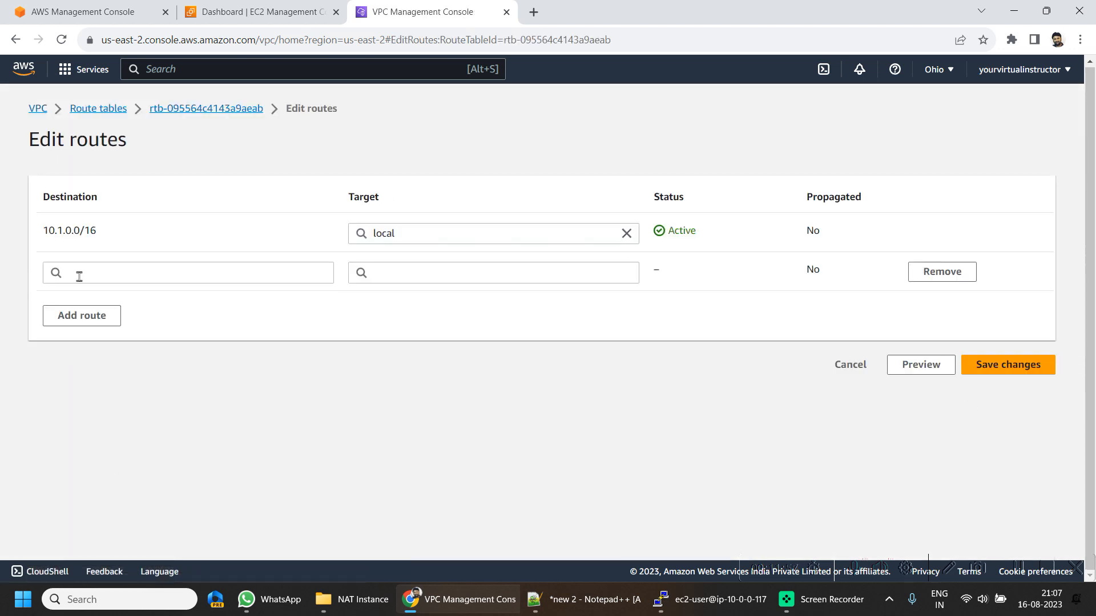
{"action": "left_click", "coordinate": [297, 273]}
{"action": "type", "text": "10.0"}
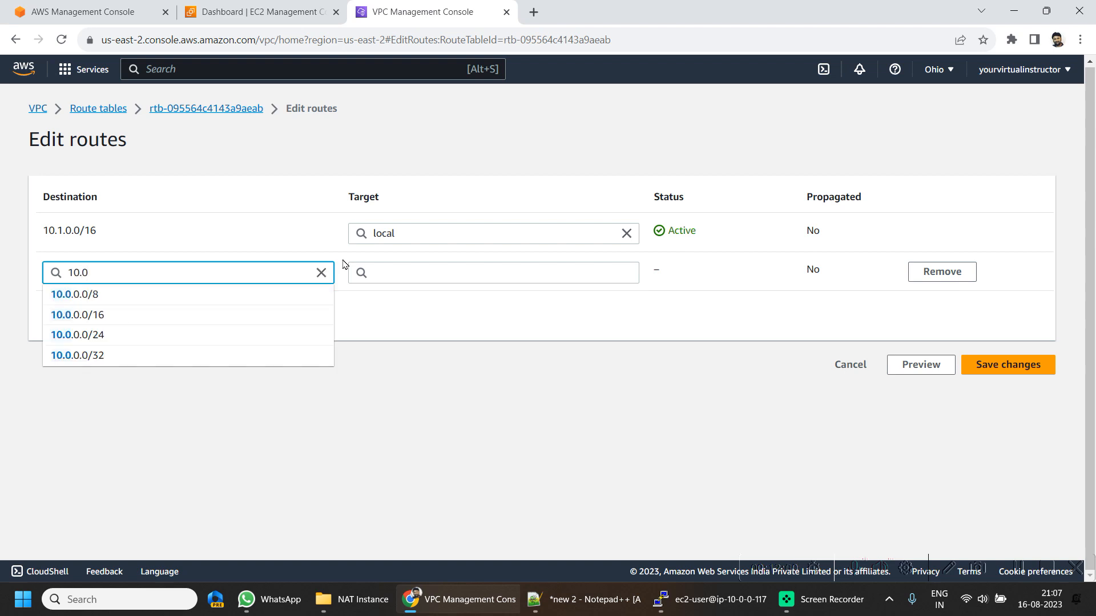
{"action": "type", "text": ".0.0/16"}
Set the target of the 10.0.0.0/16 route to the transit gateway tgw-002183d6809f9c442.
{"action": "left_click", "coordinate": [411, 273]}
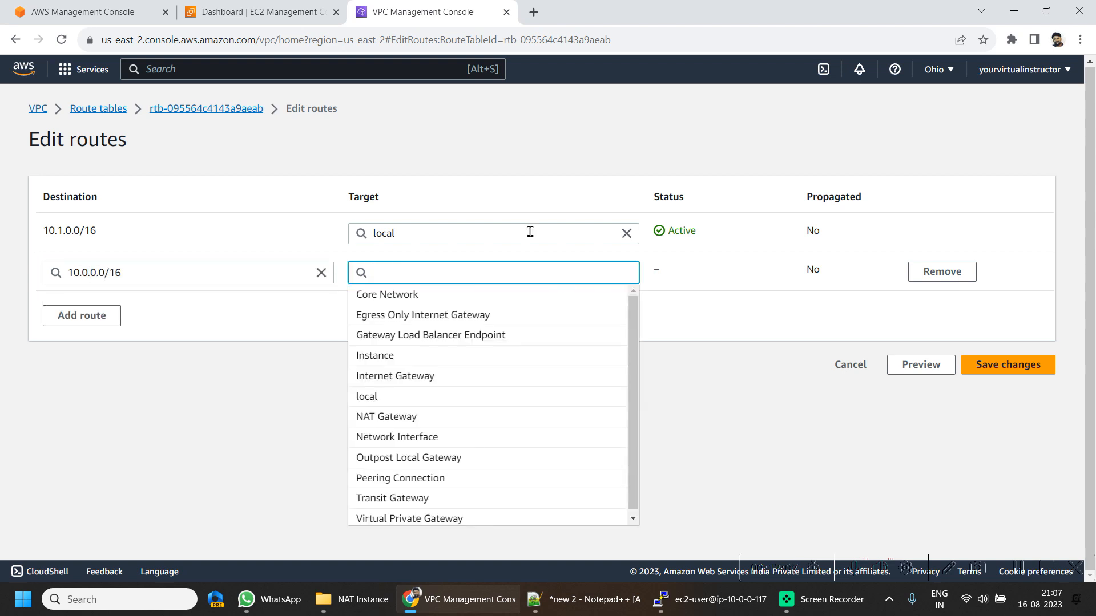
{"action": "type", "text": "tran"}
{"action": "left_click", "coordinate": [454, 293]}
{"action": "left_click", "coordinate": [478, 296]}
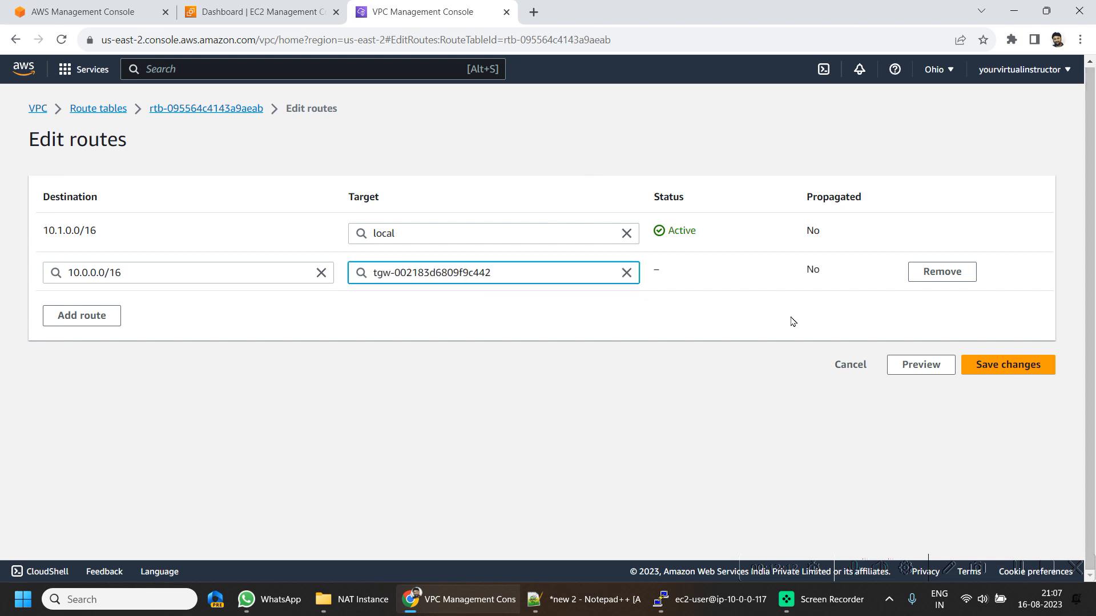
{"action": "left_click", "coordinate": [1008, 364]}
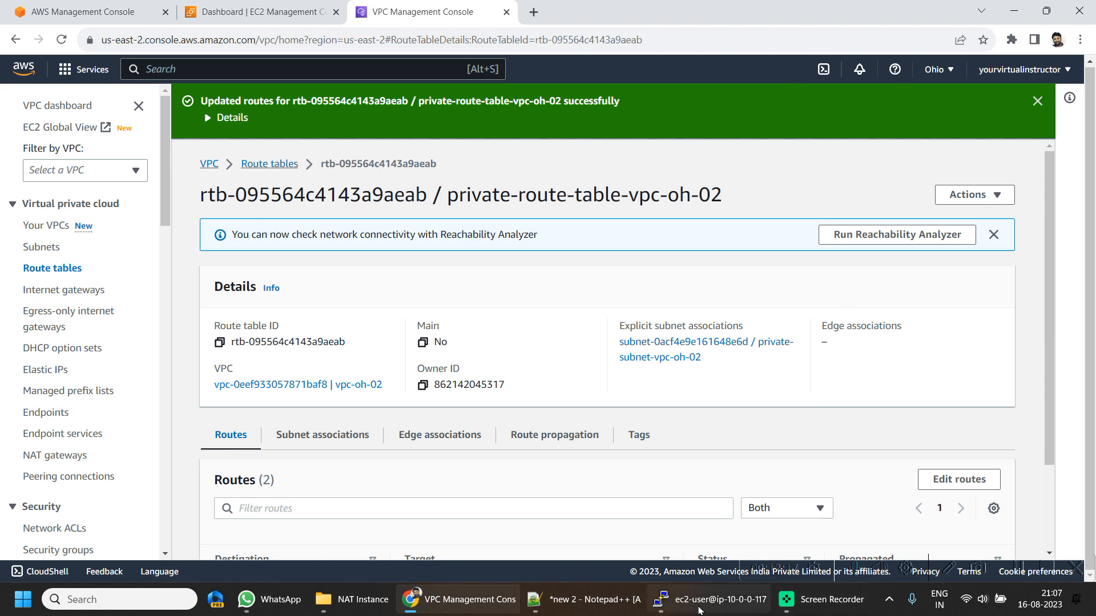
{"action": "left_click", "coordinate": [710, 599]}
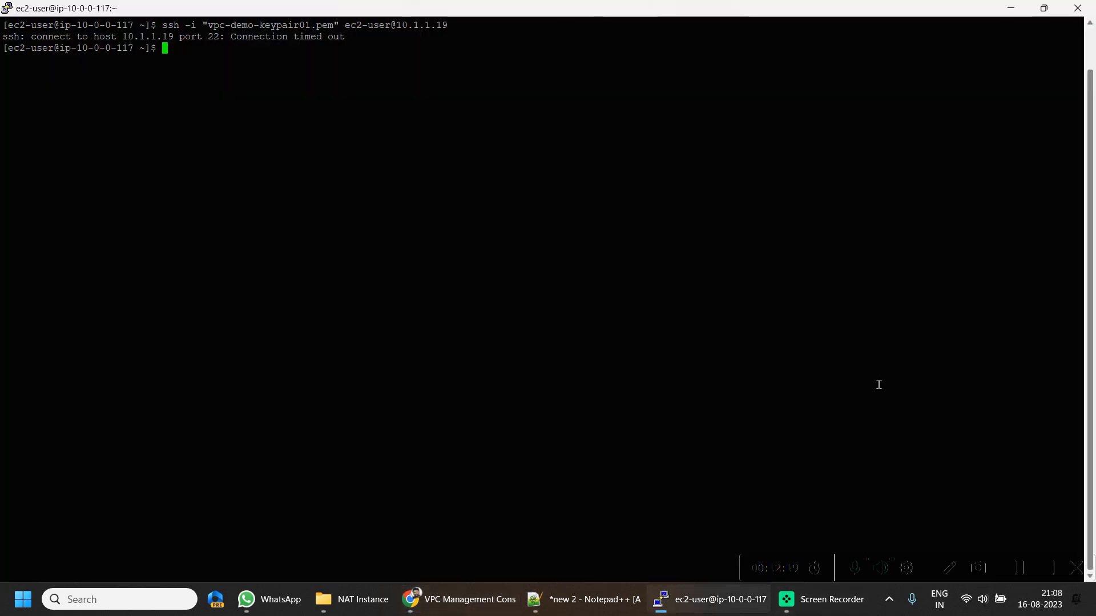
{"action": "key", "text": "Up"}
{"action": "key", "text": "Return"}
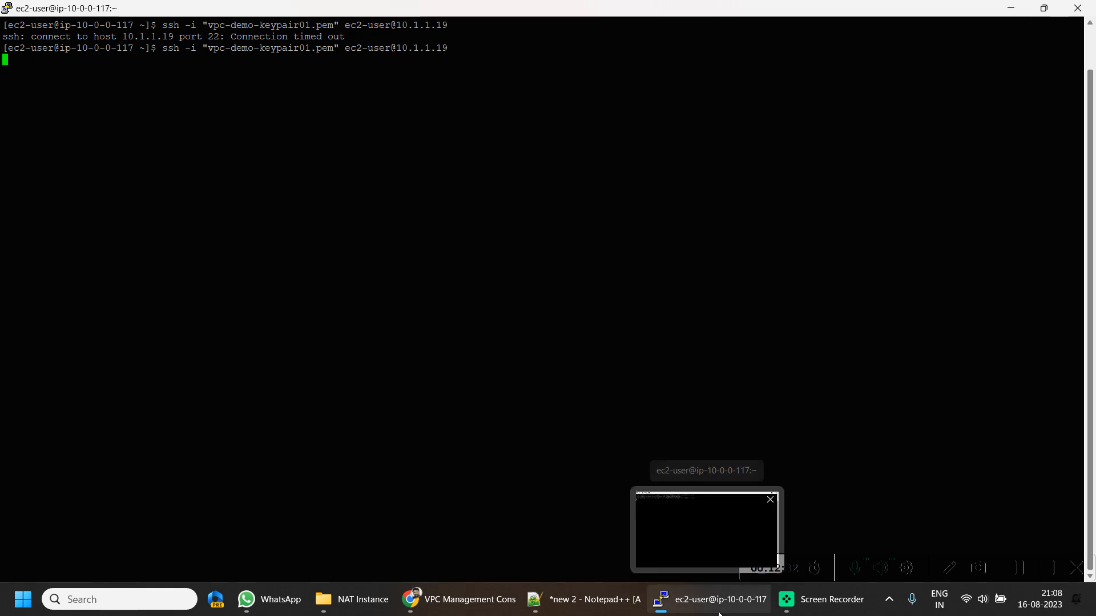
Switch to the EC2 console in Chrome and open the launch-wizard-1 security group attached to the running instance my-private-ec2-vpc-oh-02.
{"action": "left_click", "coordinate": [457, 599]}
{"action": "left_click", "coordinate": [268, 12]}
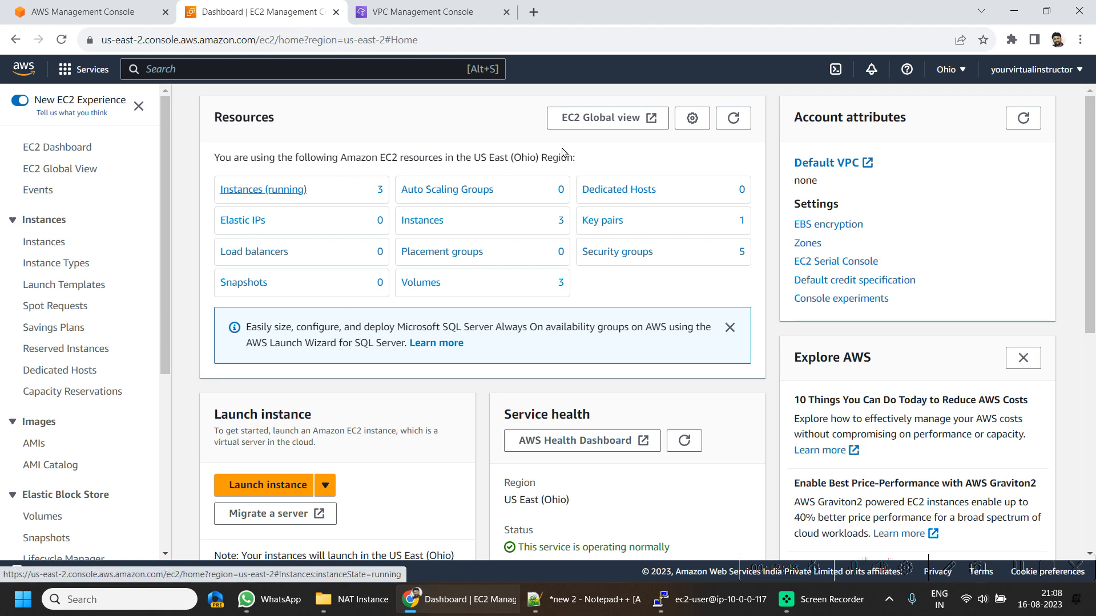
{"action": "left_click", "coordinate": [379, 189]}
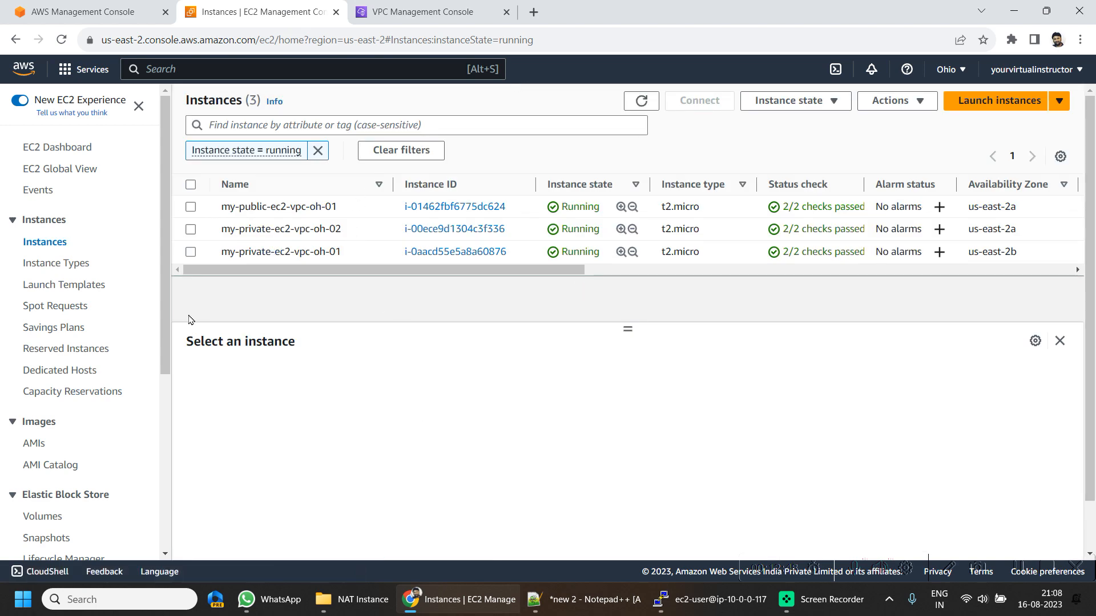
{"action": "left_click", "coordinate": [190, 252]}
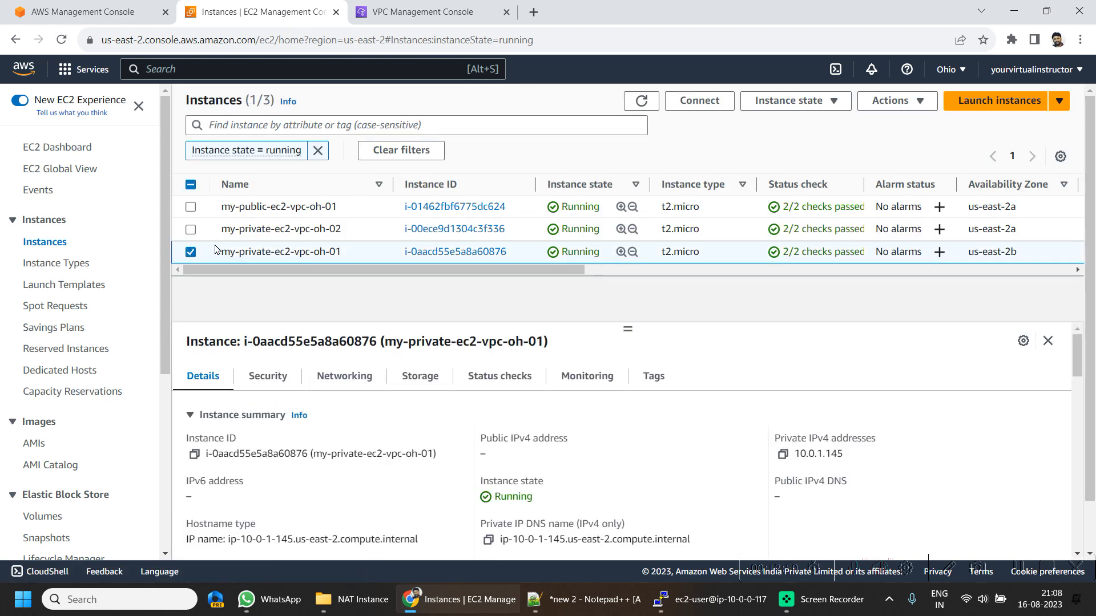
{"action": "left_click", "coordinate": [190, 229]}
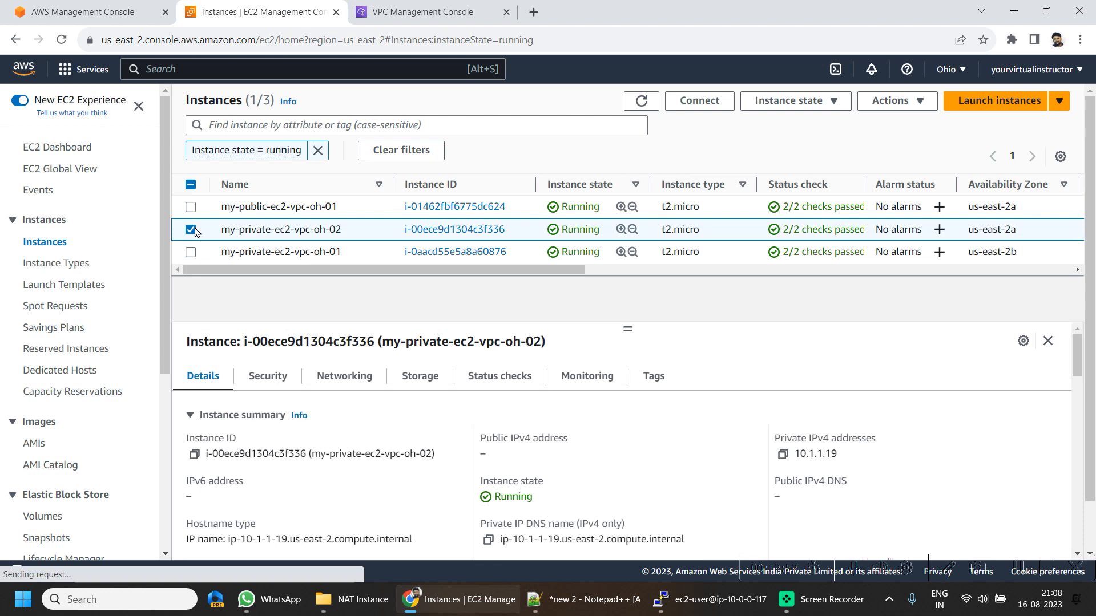
{"action": "left_click", "coordinate": [278, 377]}
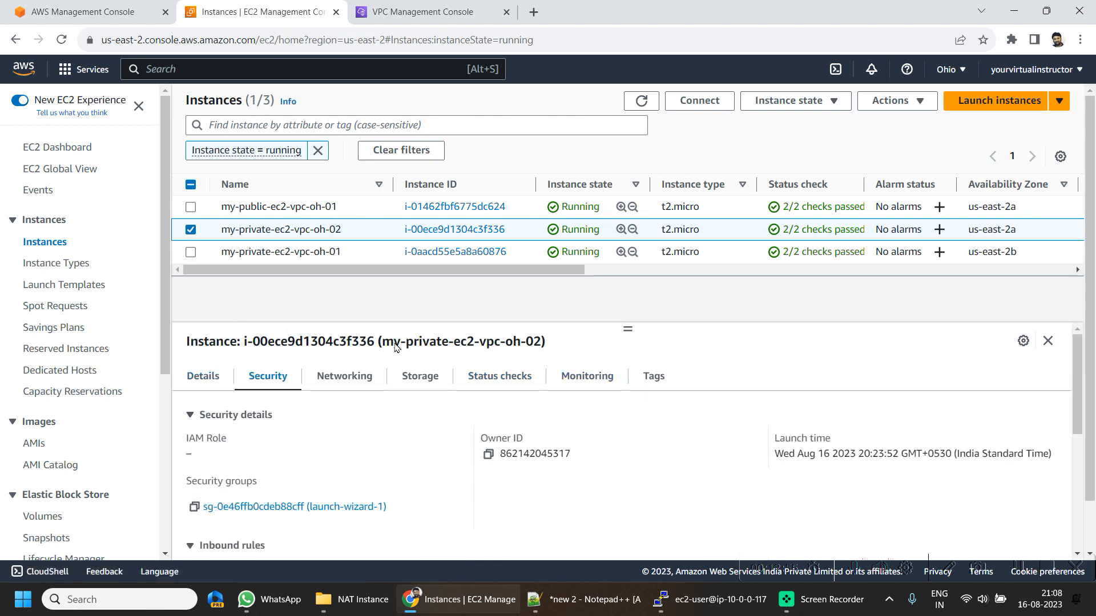
{"action": "left_click", "coordinate": [258, 507]}
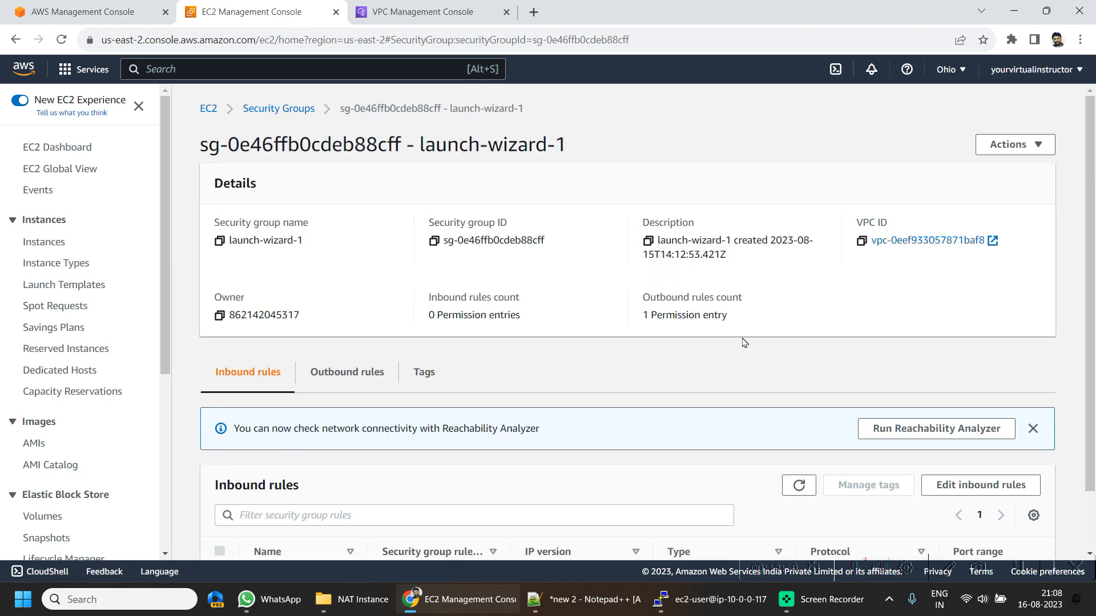
Add an inbound SSH rule with custom source 10.0.0.0/16 to the launch-wizard-1 security group and save the rules.
{"action": "scroll", "coordinate": [587, 481], "scroll_direction": "down", "scroll_amount": 2}
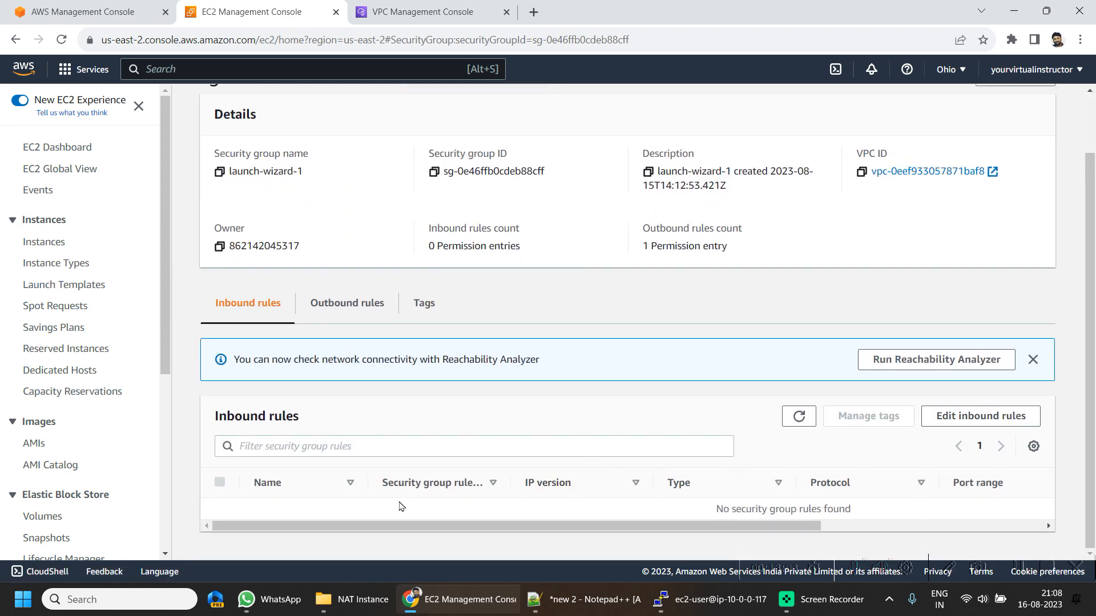
{"action": "left_click", "coordinate": [1004, 415]}
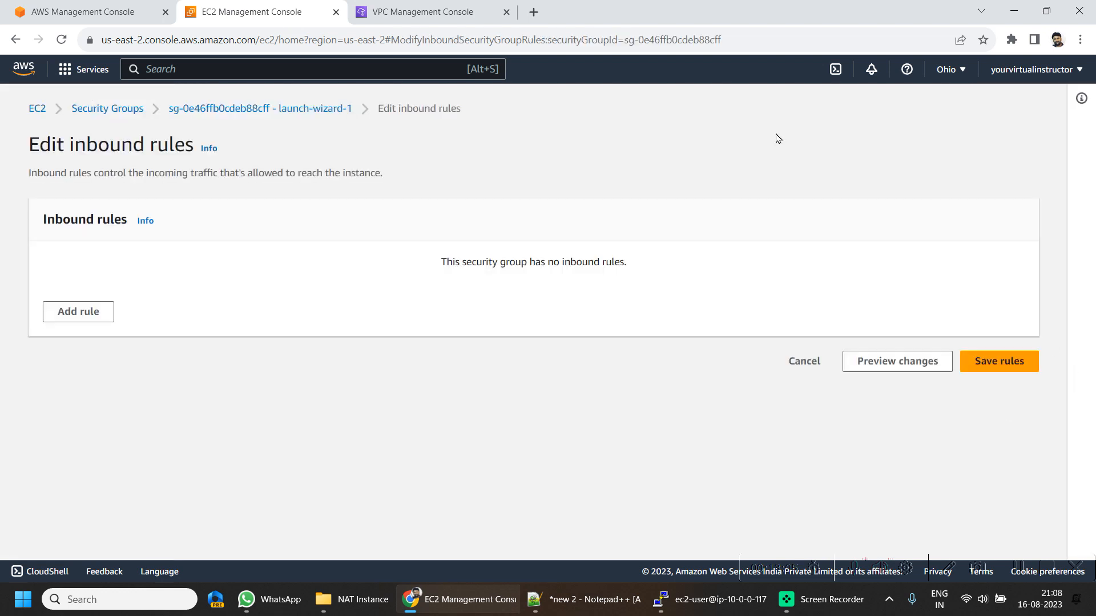
{"action": "left_click", "coordinate": [95, 313]}
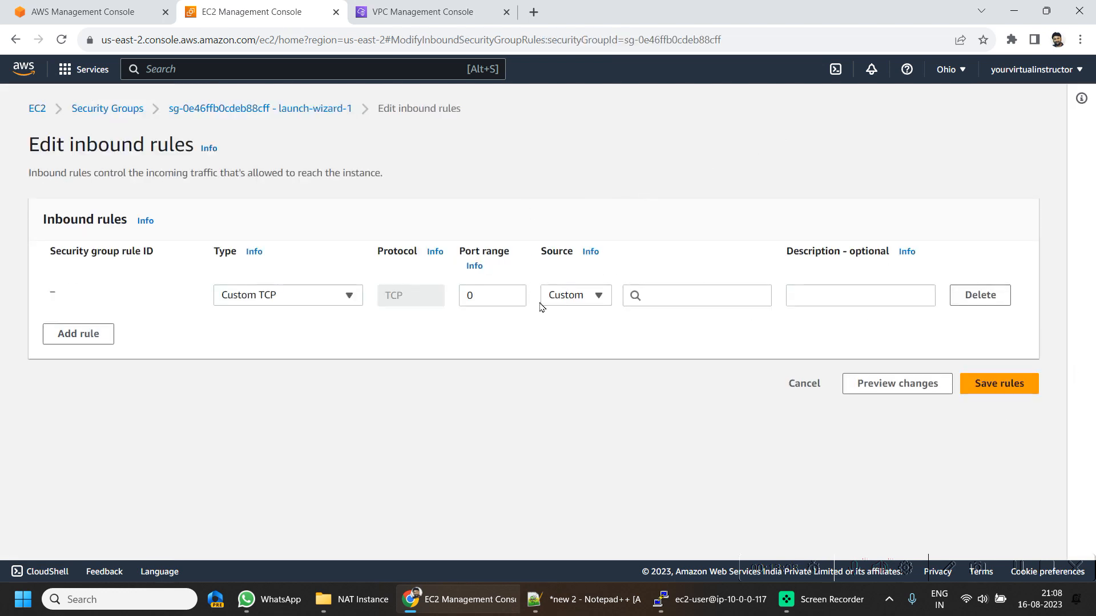
{"action": "left_click", "coordinate": [293, 300]}
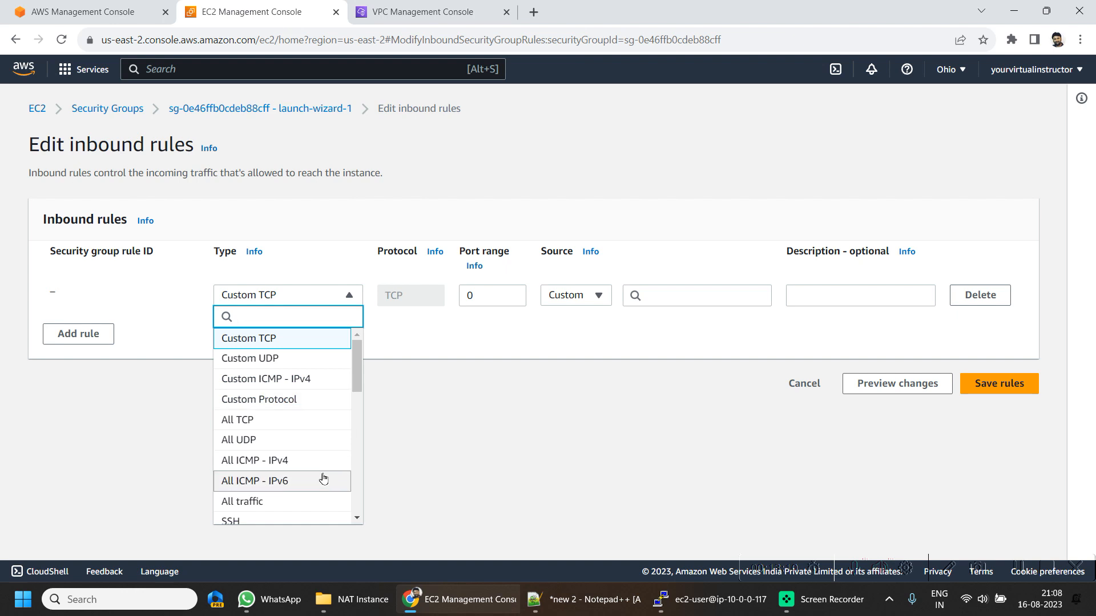
{"action": "left_click", "coordinate": [274, 519]}
{"action": "left_click", "coordinate": [659, 289]}
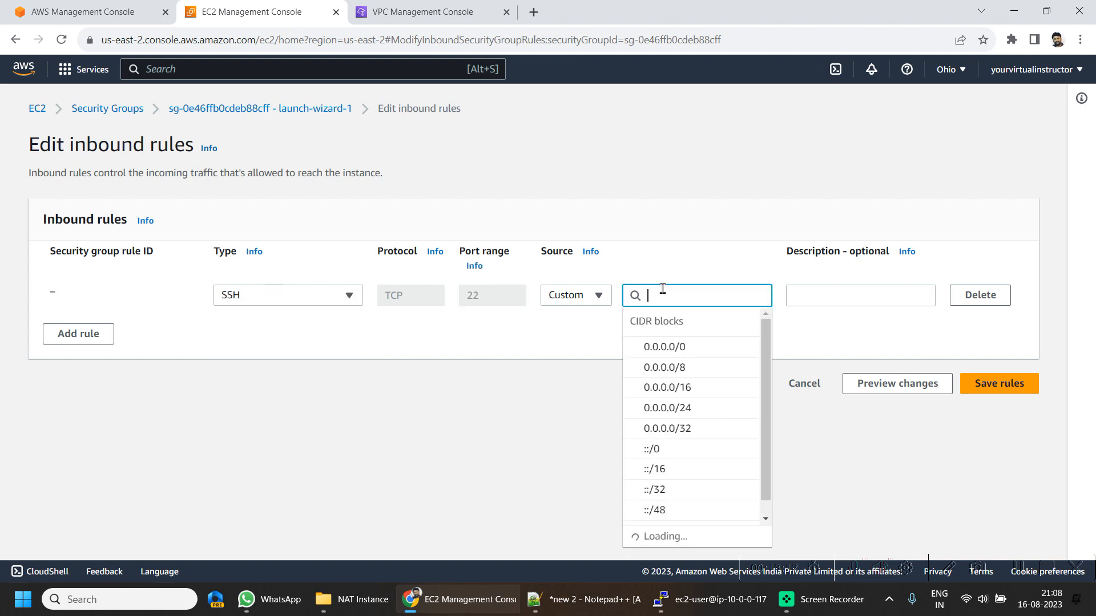
{"action": "type", "text": "10.0."}
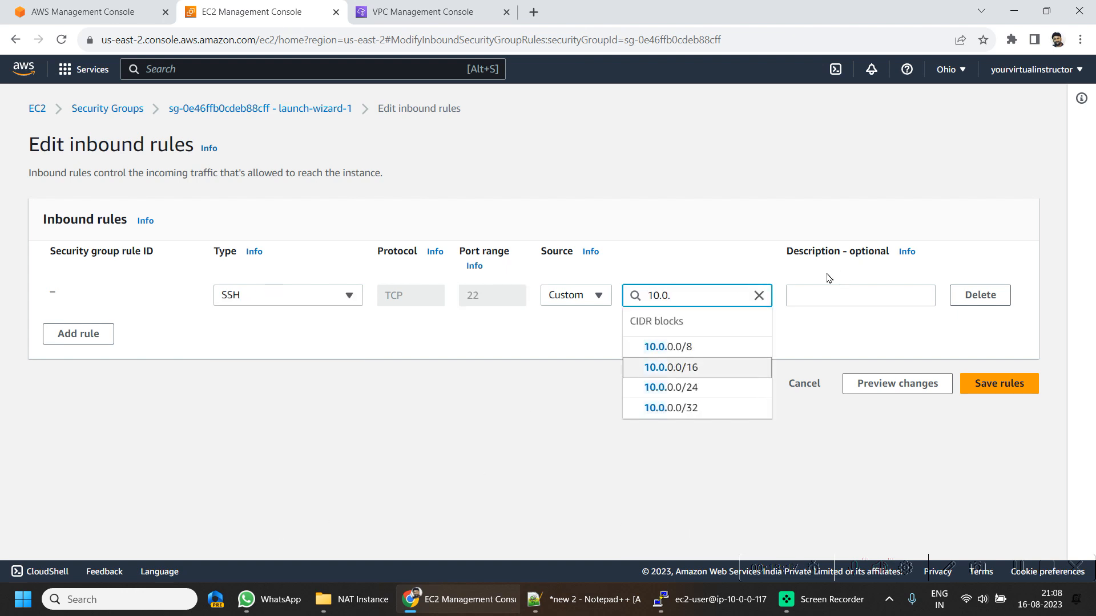
{"action": "key", "text": "Return"}
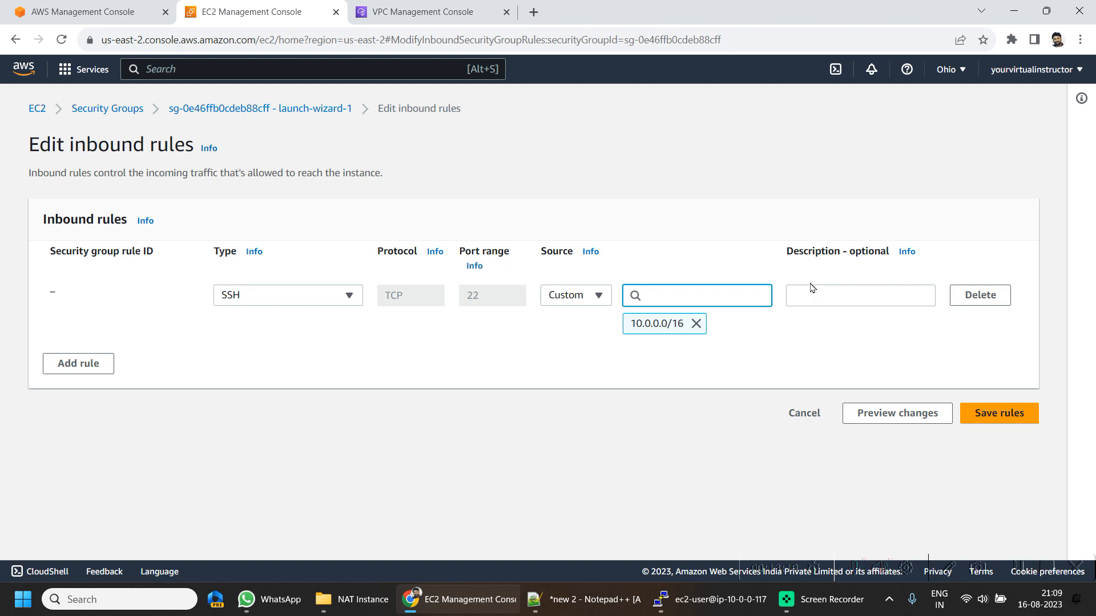
{"action": "left_click", "coordinate": [995, 414]}
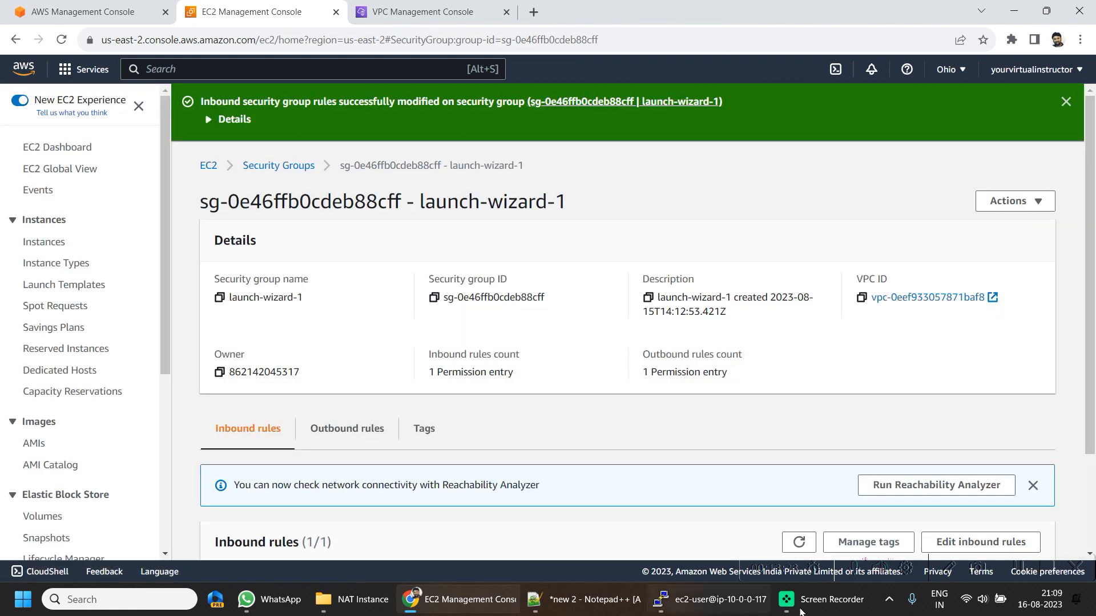
{"action": "left_click", "coordinate": [710, 599]}
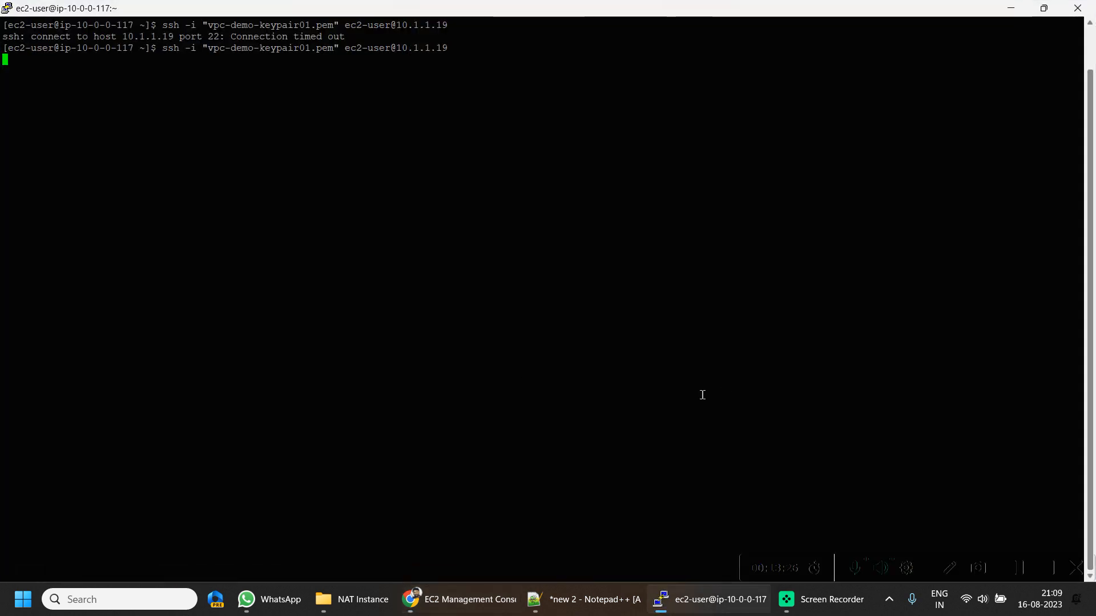
{"action": "key", "text": "ctrl+c"}
{"action": "key", "text": "Up"}
{"action": "key", "text": "Return"}
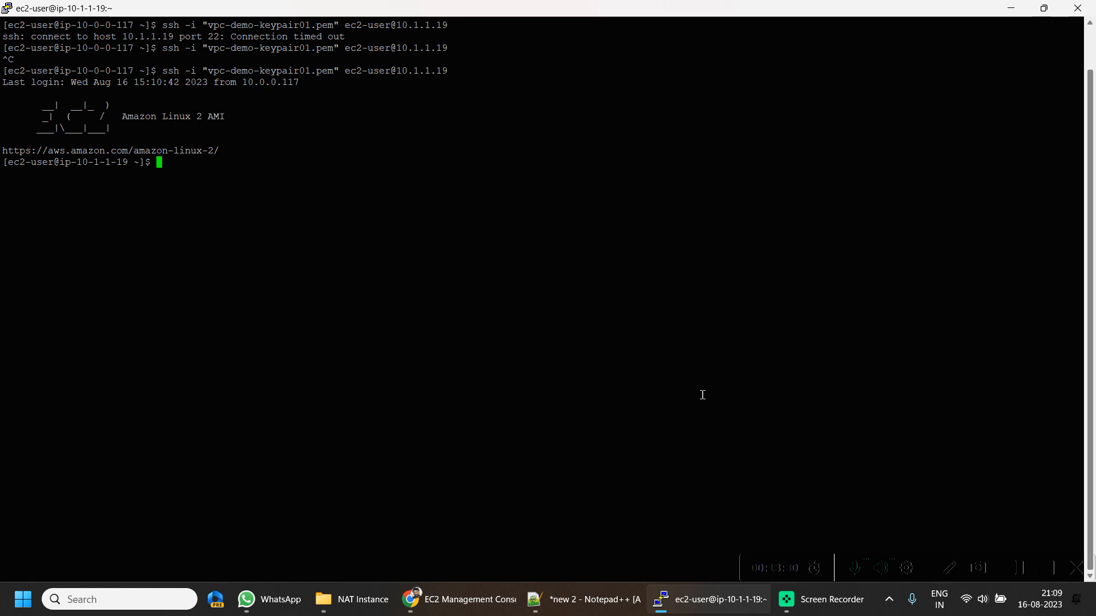
Compare the private IPv4 address of my-private-ec2-vpc-oh-02 in the EC2 console with the host name in the SSH terminal prompt.
{"action": "key", "text": "alt+Tab"}
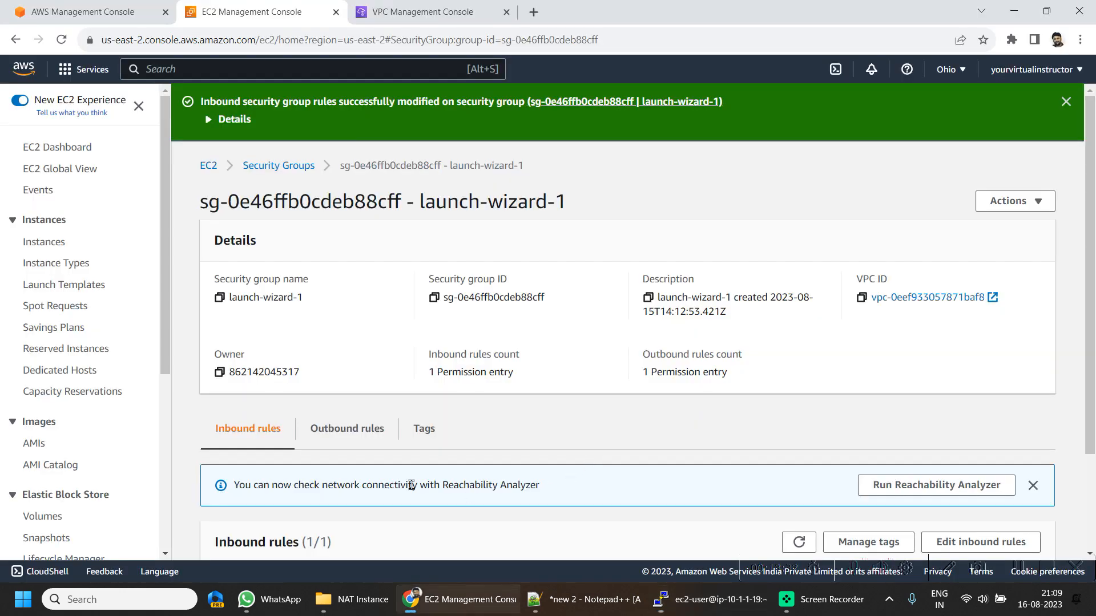
{"action": "left_click", "coordinate": [205, 171]}
{"action": "left_click", "coordinate": [263, 189]}
{"action": "left_click_drag", "start_coordinate": [279, 229], "coordinate": [328, 228]}
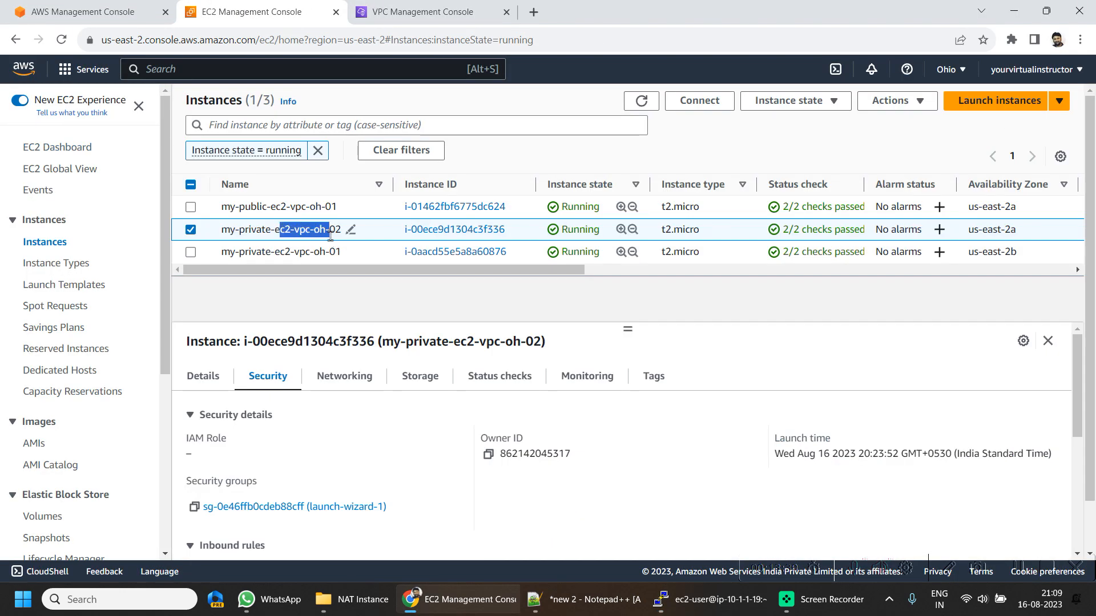
{"action": "double_click", "coordinate": [837, 455]}
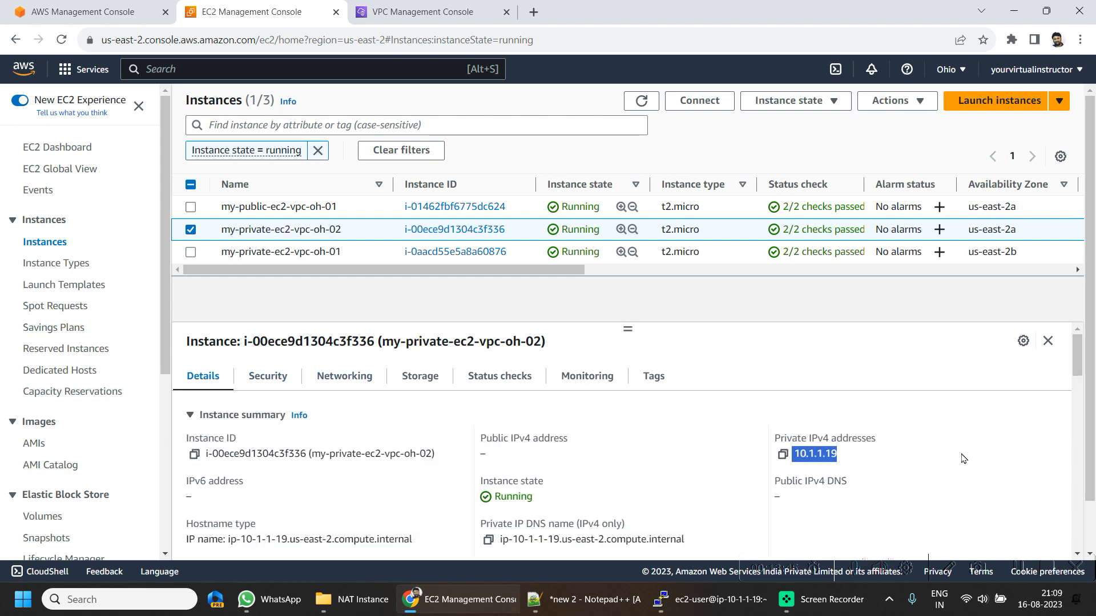
{"action": "key", "text": "alt+Tab"}
{"action": "left_click_drag", "start_coordinate": [72, 163], "coordinate": [124, 157]}
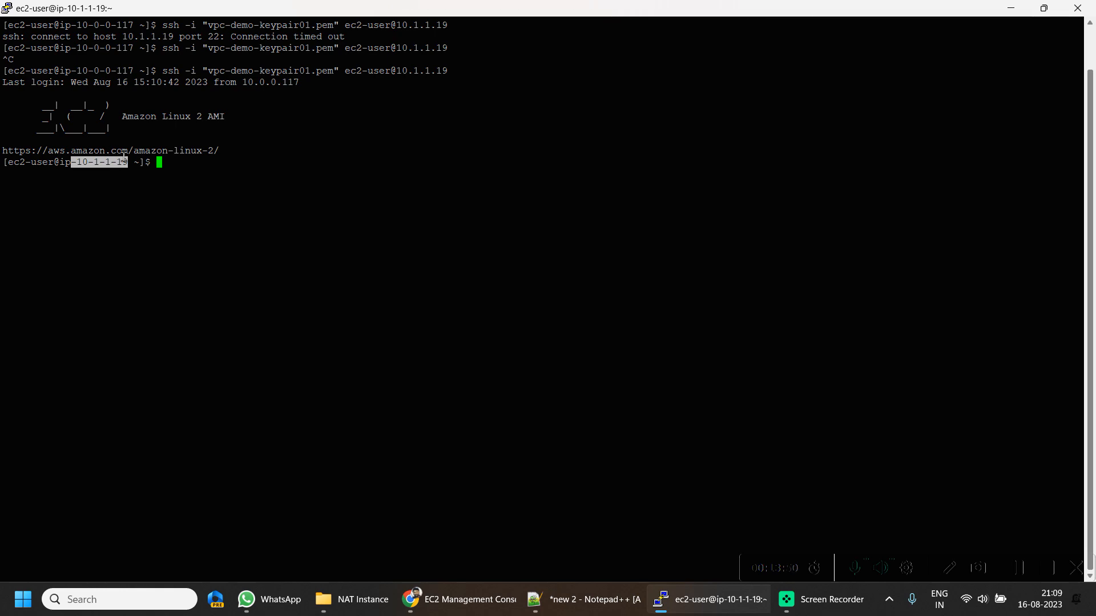
{"action": "key", "text": "alt+Tab"}
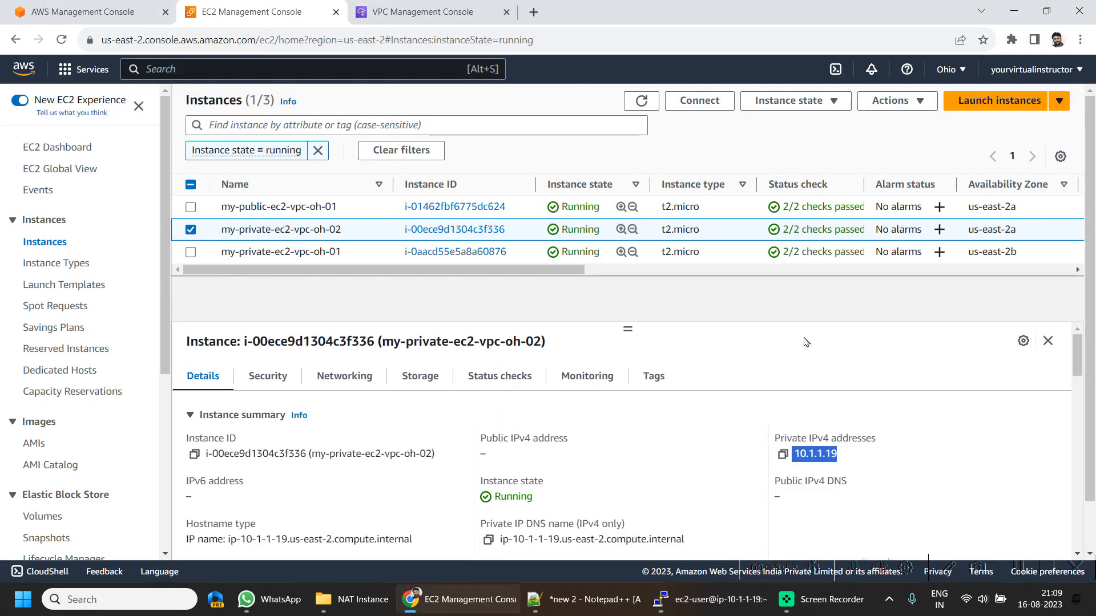